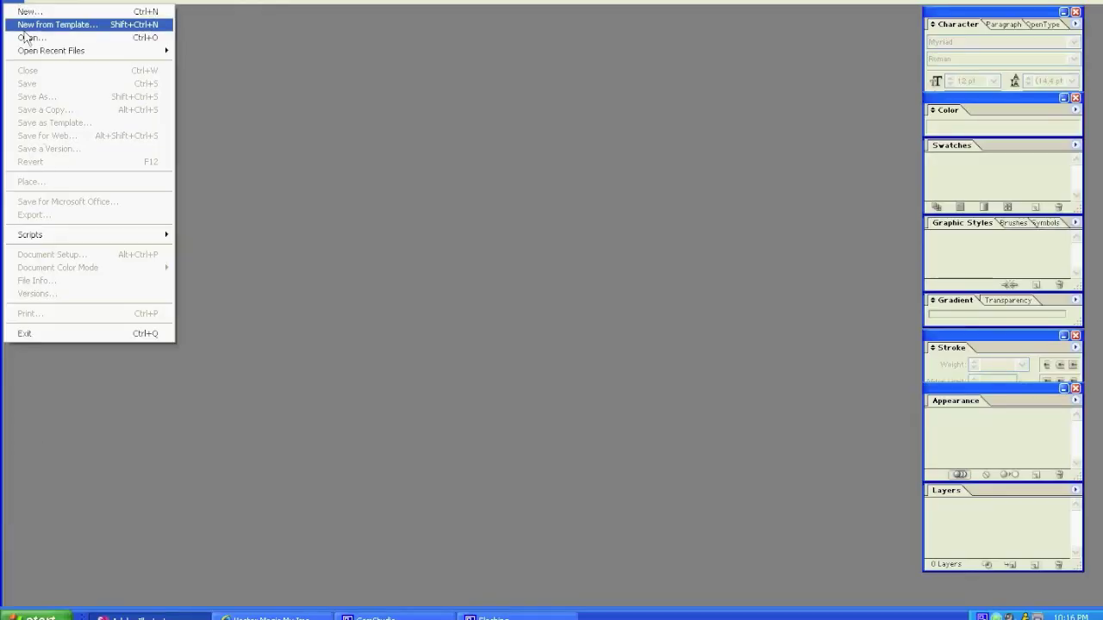
Open the pizzasluts TIF scan in Illustrator, then switch to Vector Magic in Internet Explorer.
left_click(29, 37)
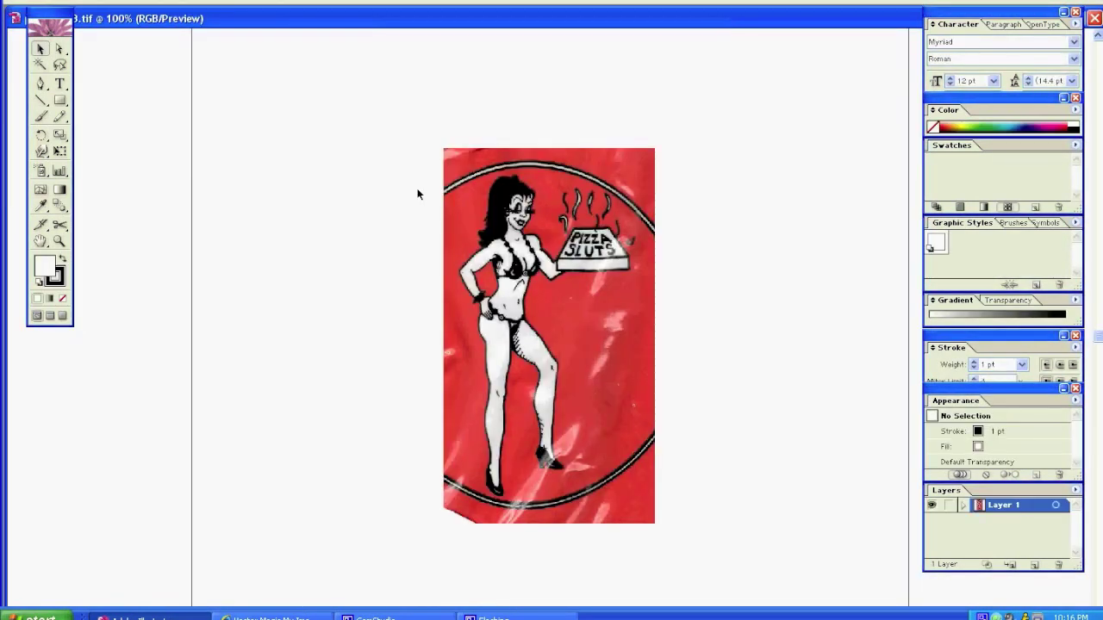
left_click(272, 617)
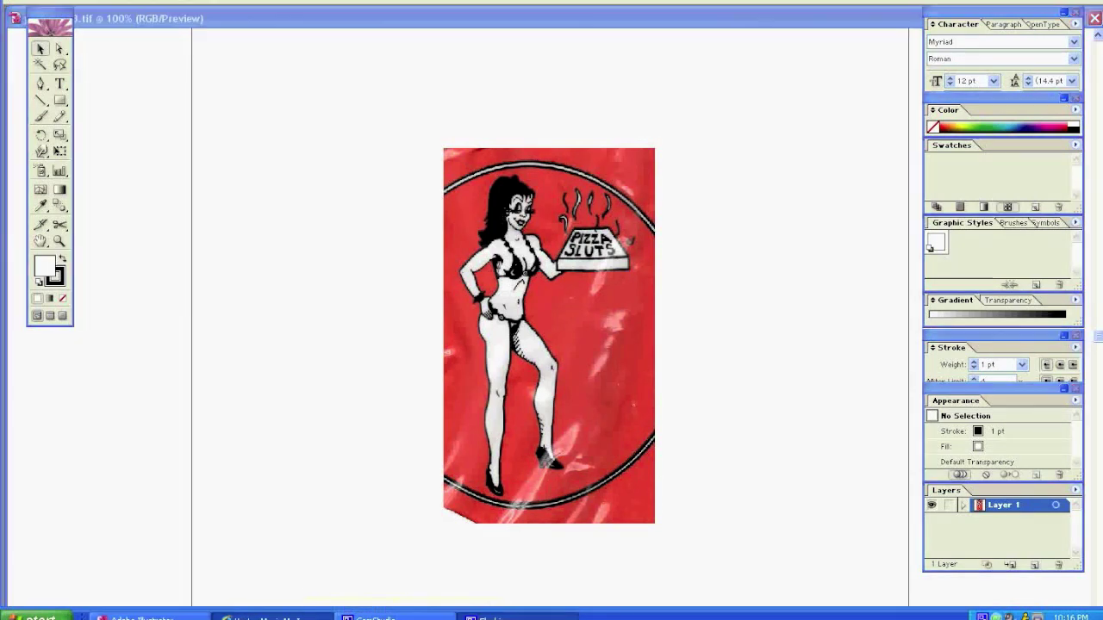
Upload pizzasluts3.tif to Vector Magic for tracing and request the EPS download.
left_click(328, 336)
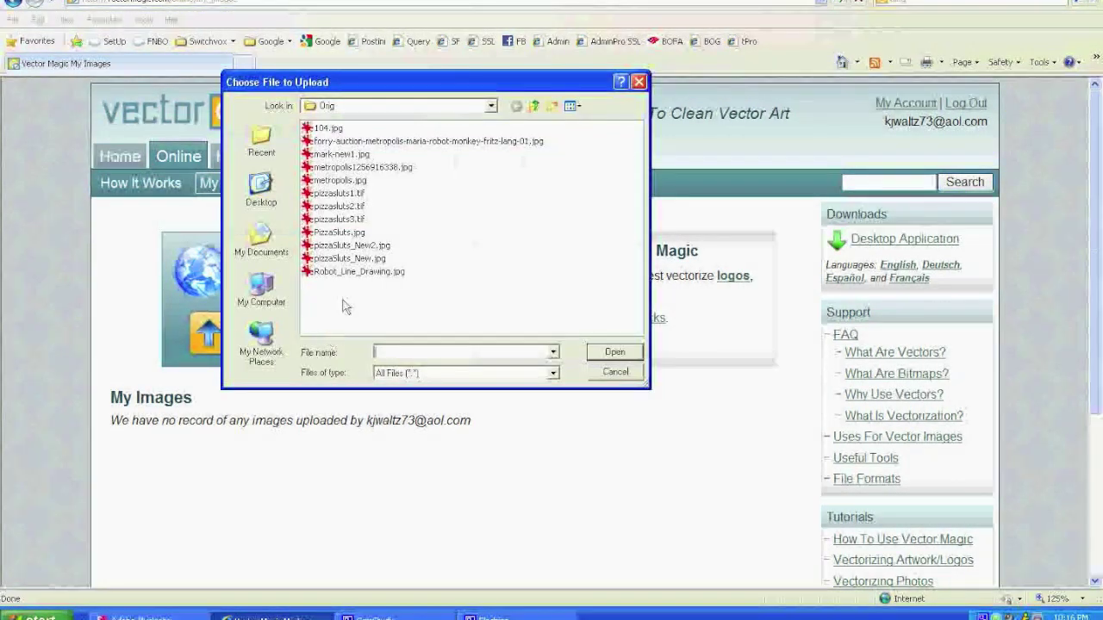
double_click(337, 221)
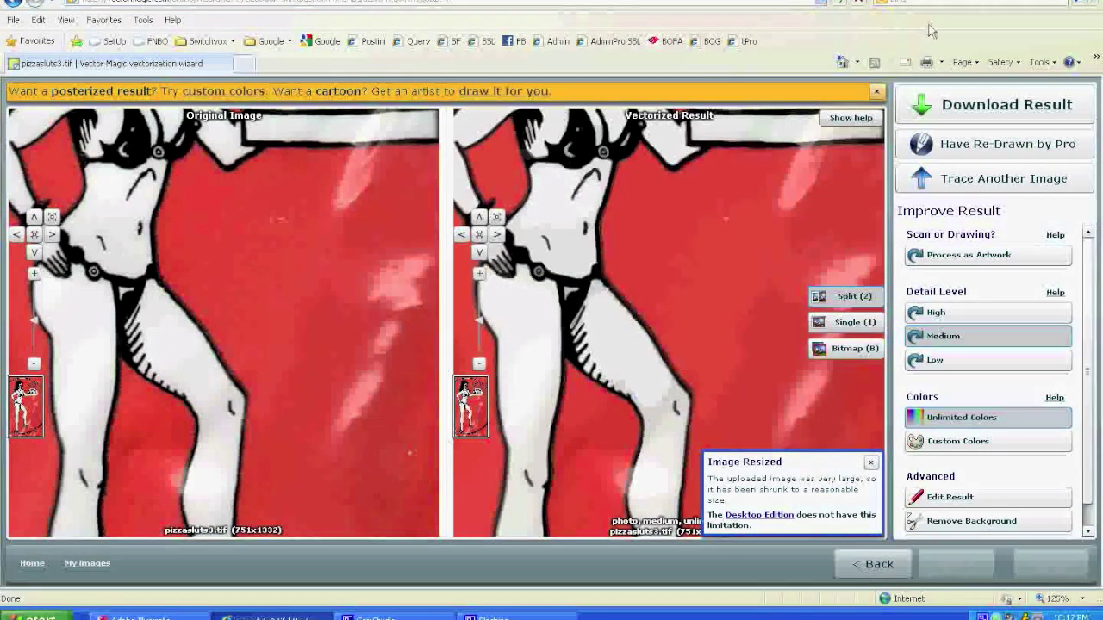
left_click(1002, 112)
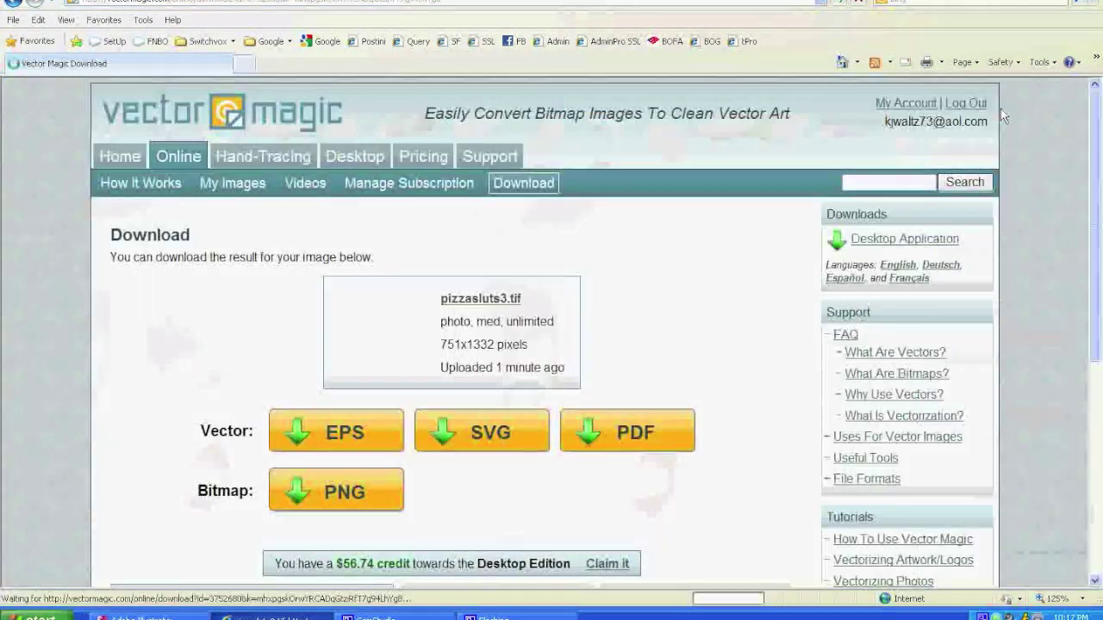
left_click(337, 443)
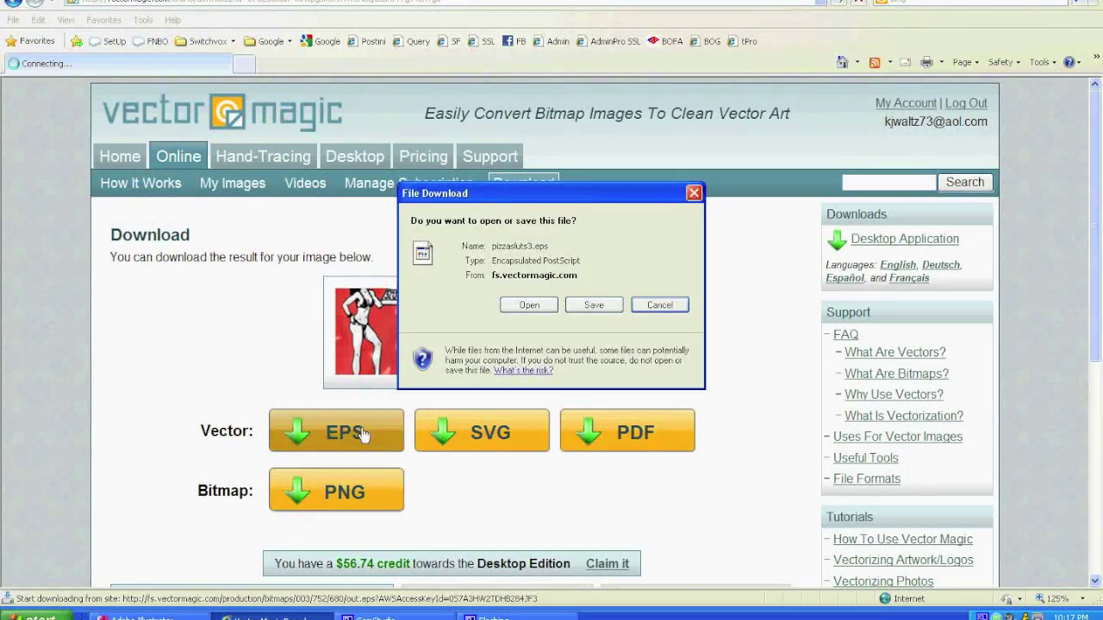
Save pizzasluts3.eps into the Clients > PizzaSluts project folder.
left_click(586, 304)
left_click(261, 306)
double_click(345, 142)
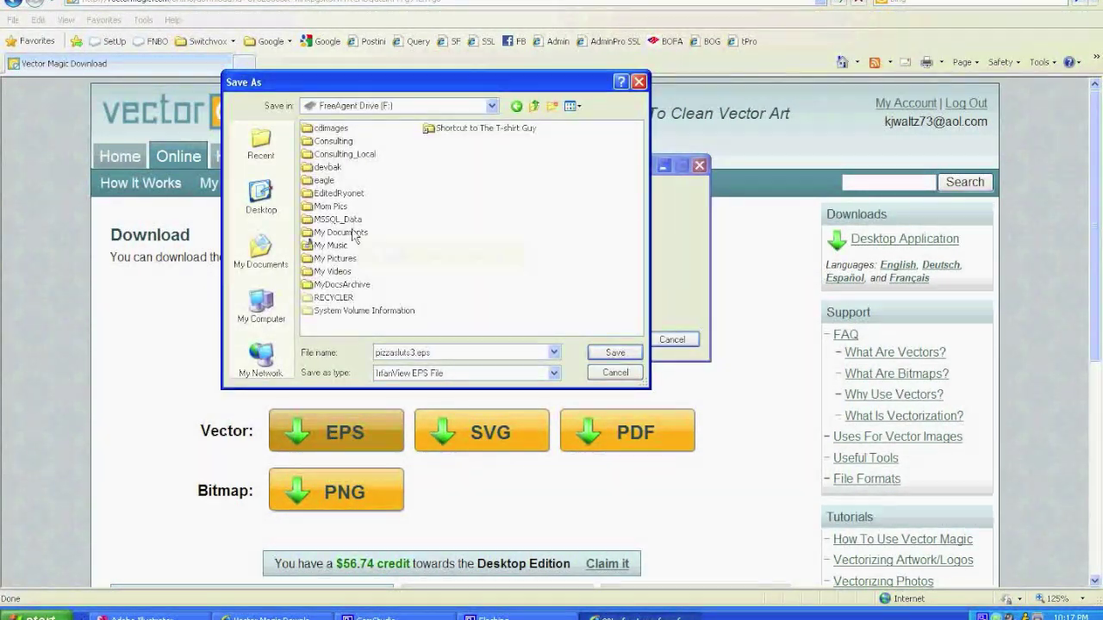
left_click(336, 129)
double_click(336, 129)
double_click(332, 153)
double_click(332, 180)
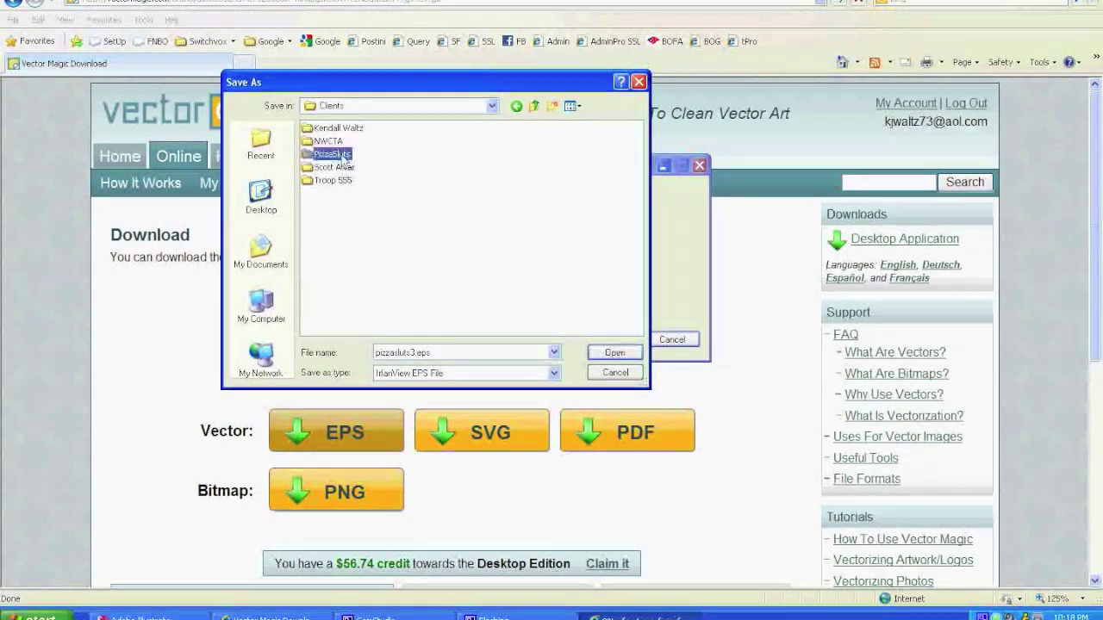
double_click(331, 167)
left_click(615, 353)
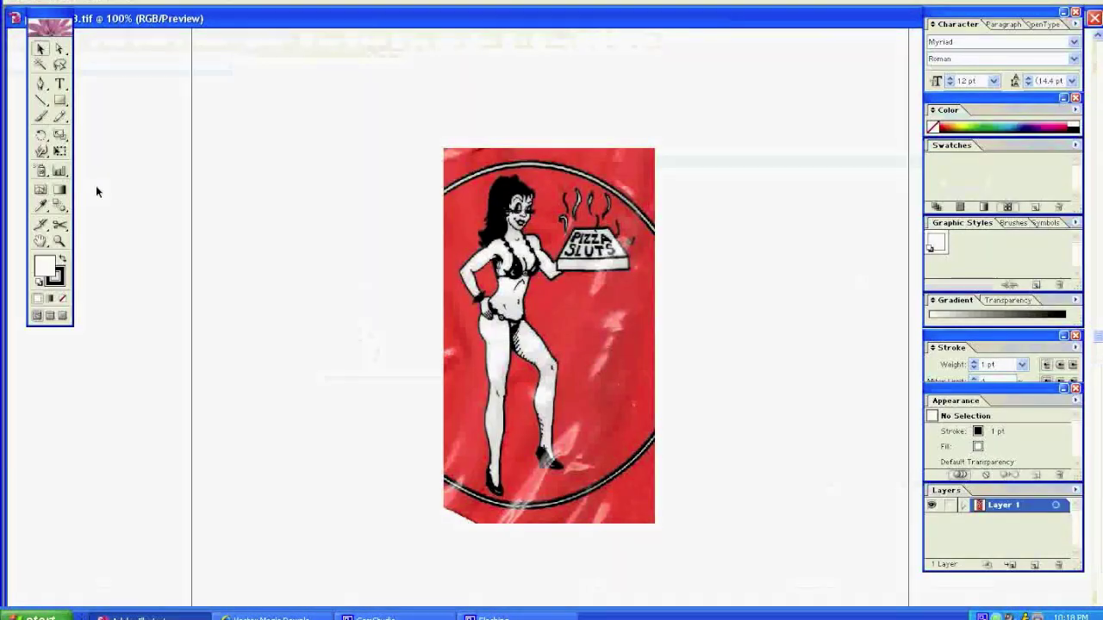
Open pizzasluts3.eps in Illustrator and zoom out to see the traced pin-up logo.
left_click(17, 4)
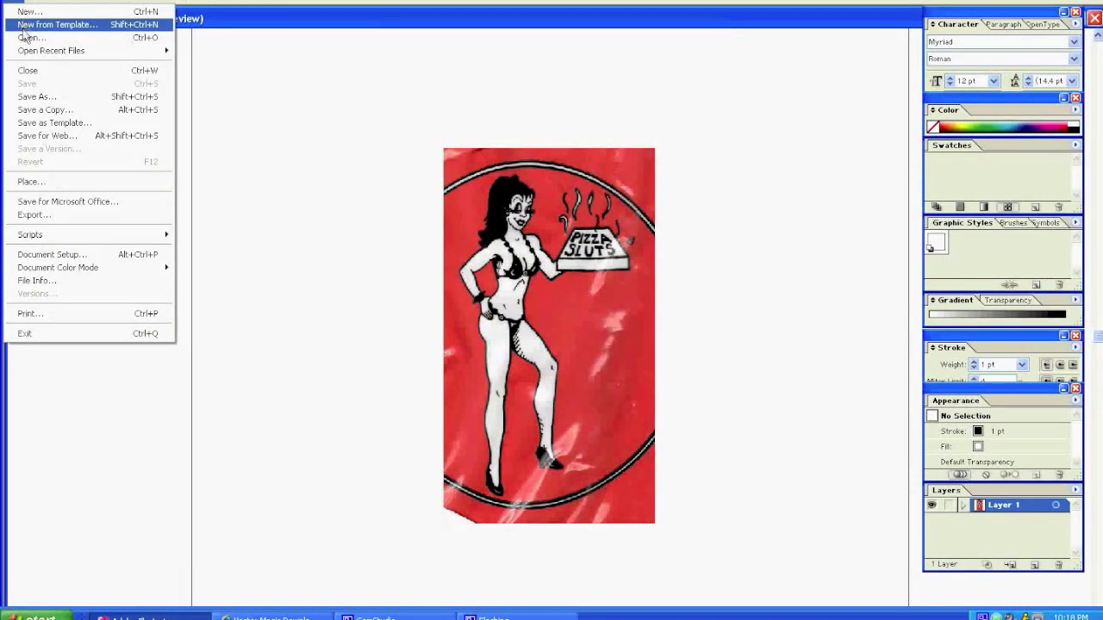
left_click(28, 38)
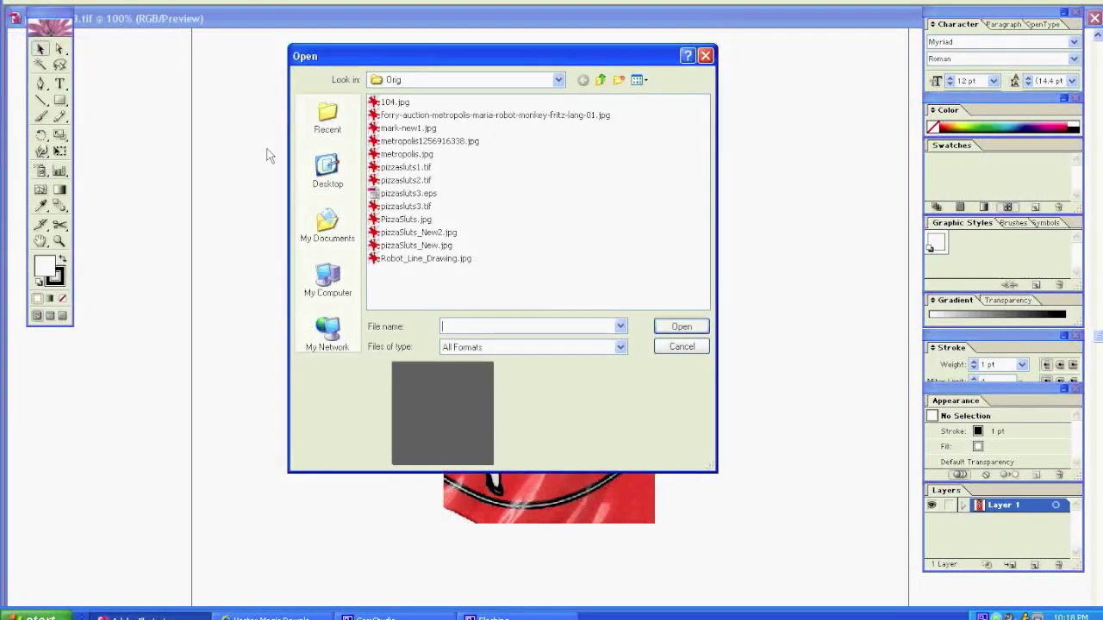
double_click(405, 195)
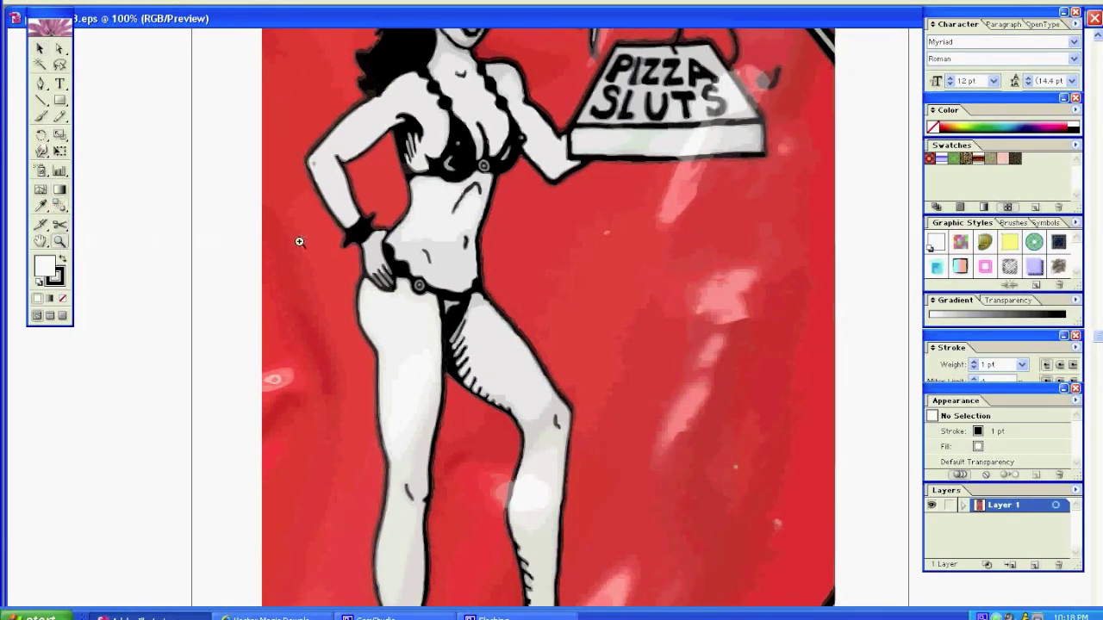
left_click(531, 255, "alt")
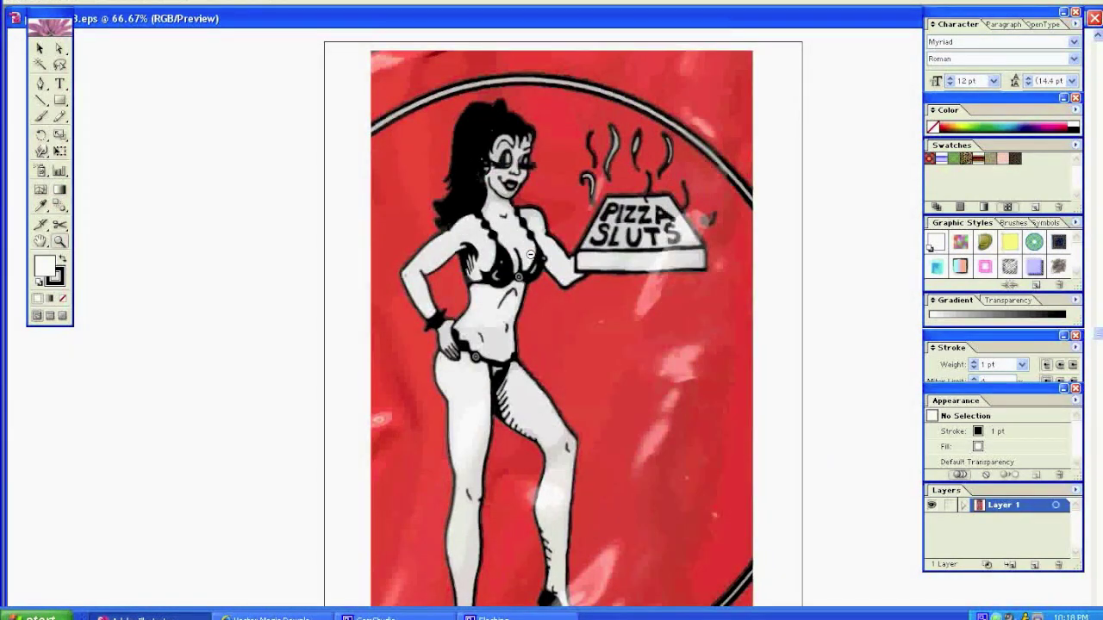
left_click(531, 255, "alt")
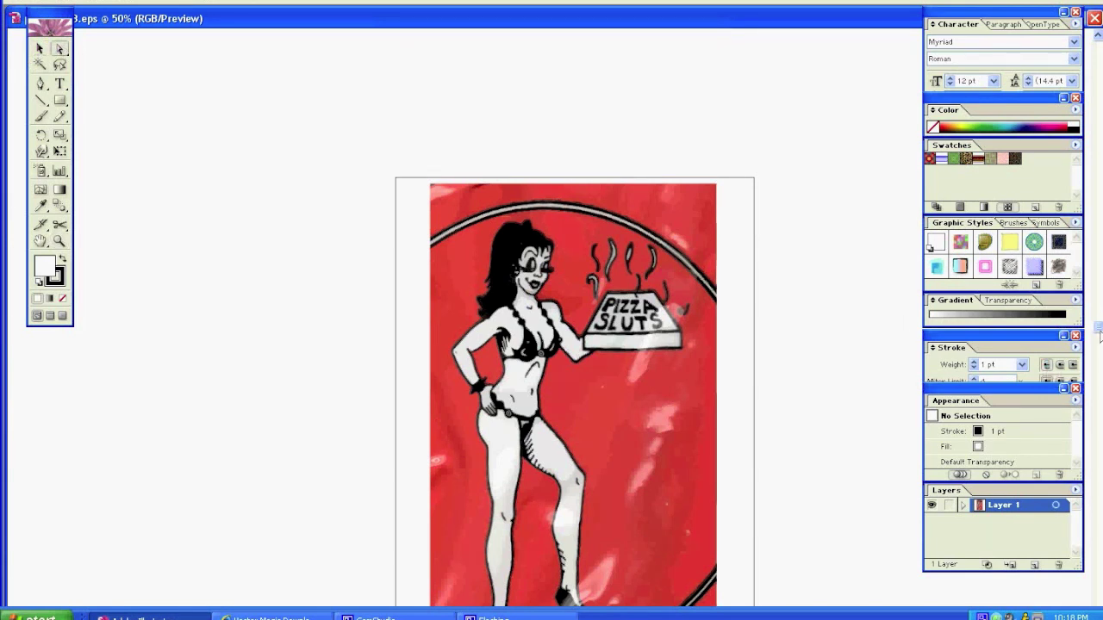
left_click_drag(1100, 336, 1075, 343)
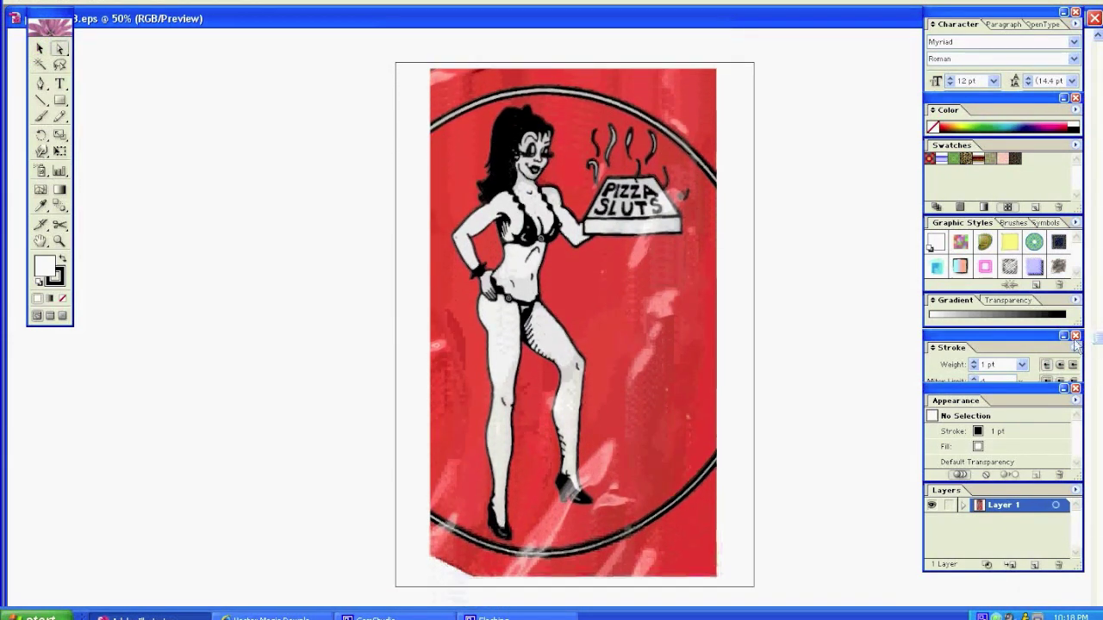
Delete the red background paths on the right and top-right of the pin-up.
left_click(698, 274)
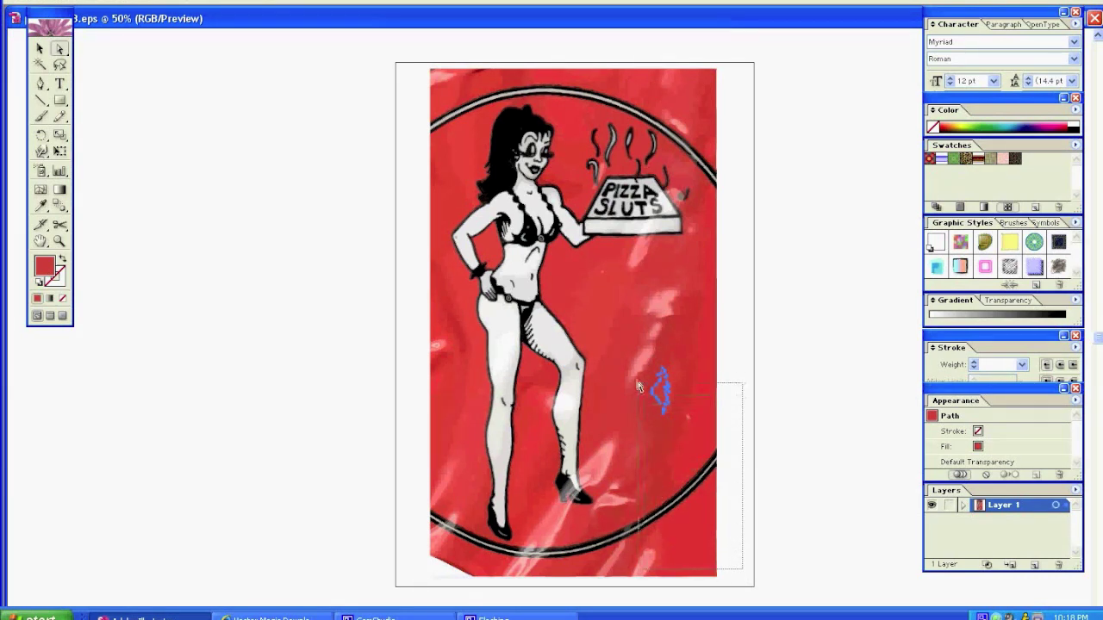
left_click_drag(628, 279, 630, 279)
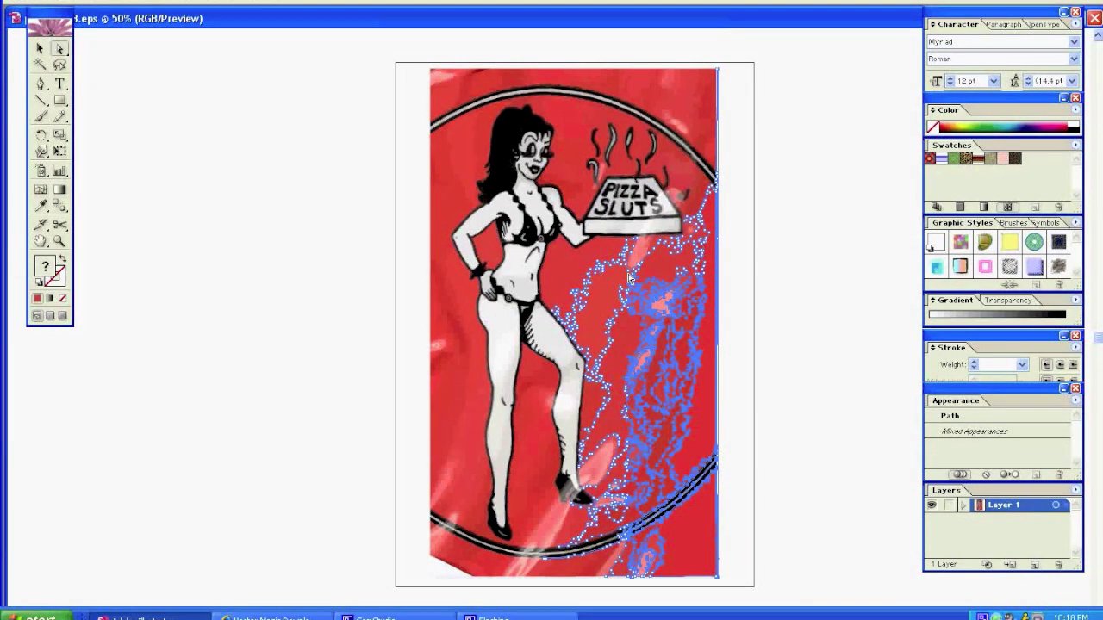
key("Delete")
key("Delete")
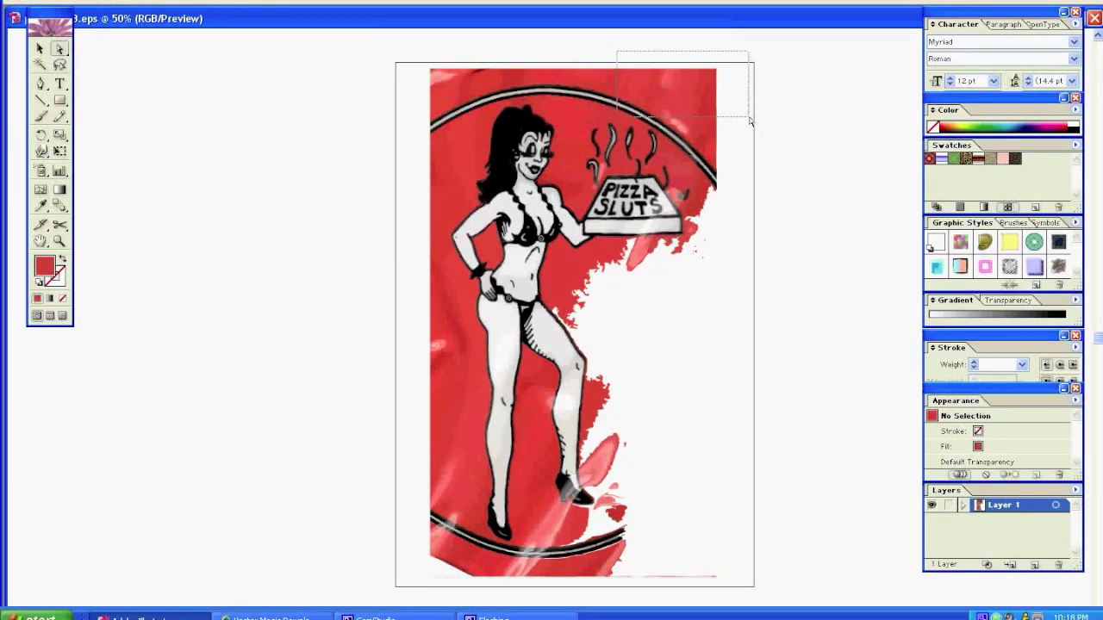
left_click_drag(750, 120, 750, 121)
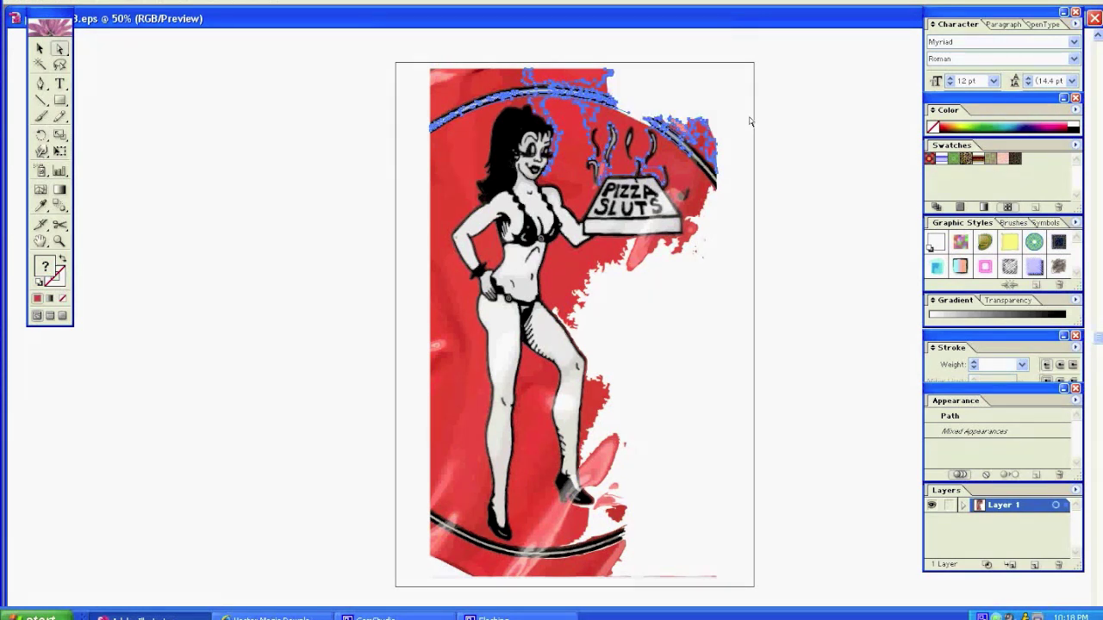
key("Delete")
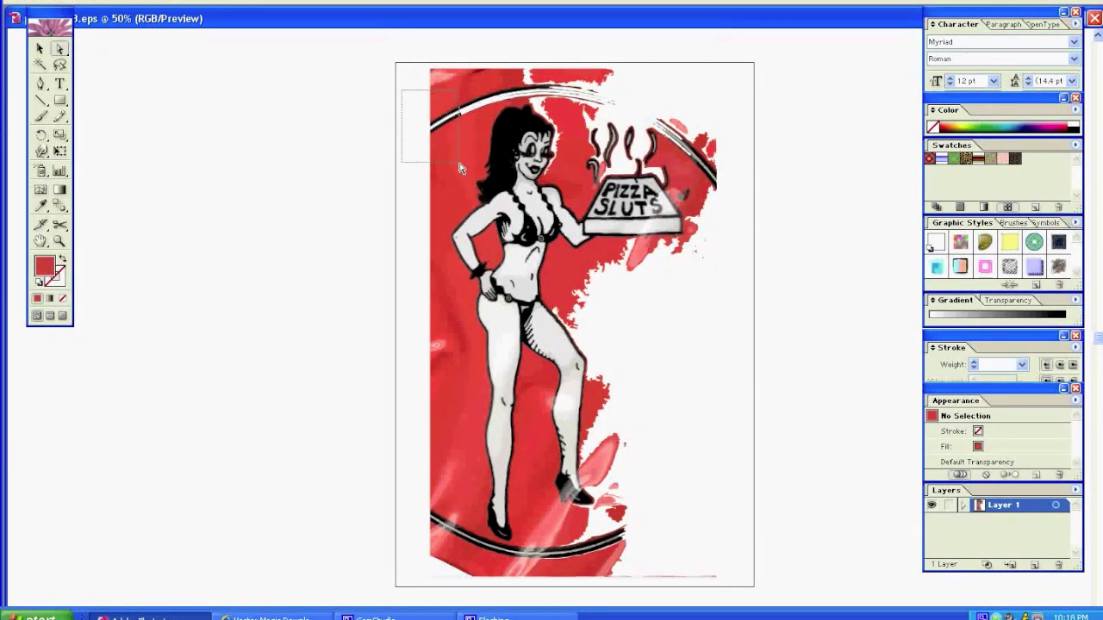
Delete the left-edge and top background paths, then zoom out to the whole artboard.
left_click_drag(455, 194, 457, 202)
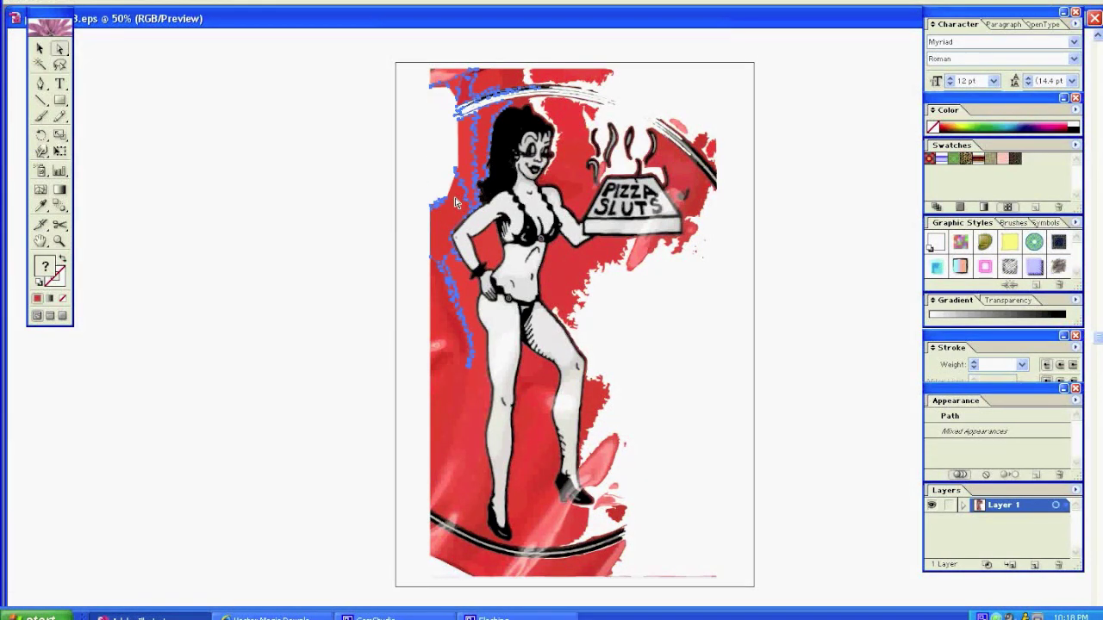
key("Delete")
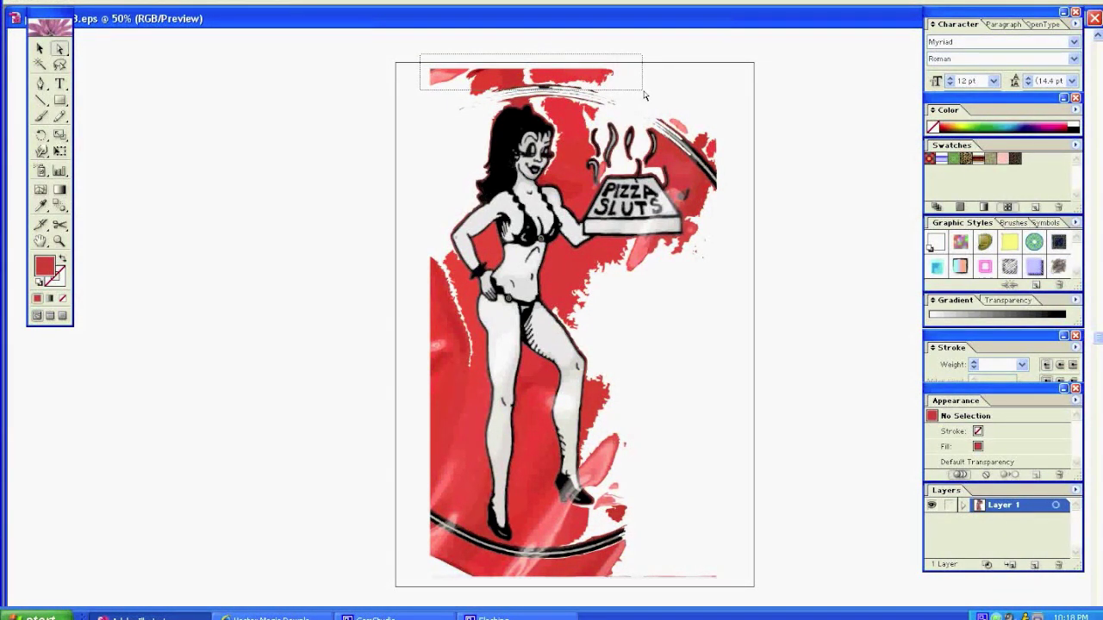
left_click_drag(645, 96, 645, 96)
key("Delete")
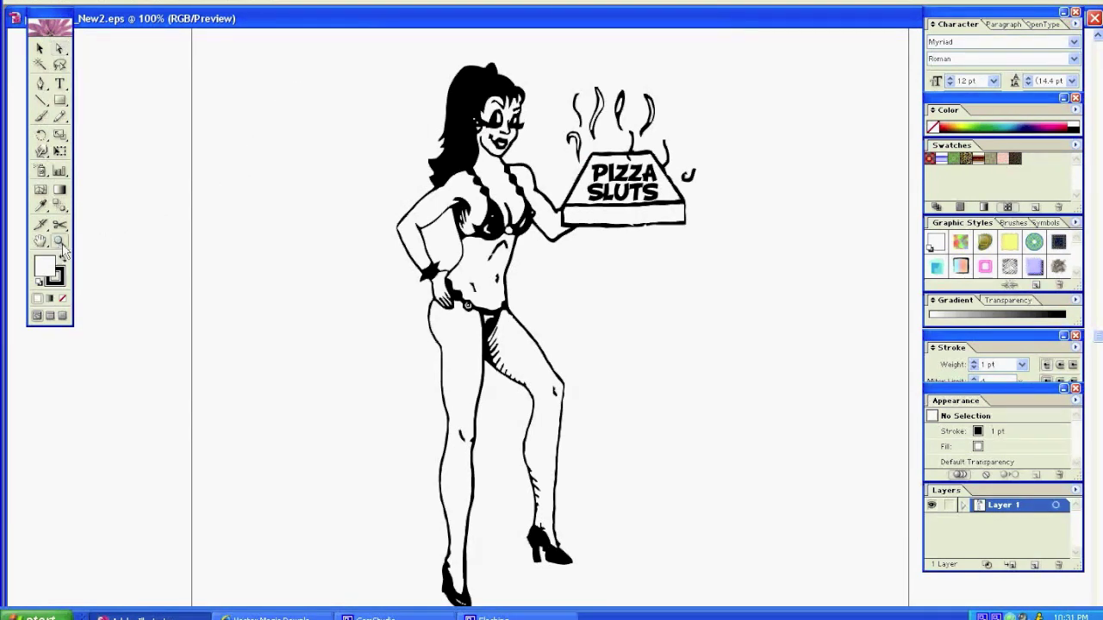
left_click(480, 260, "alt")
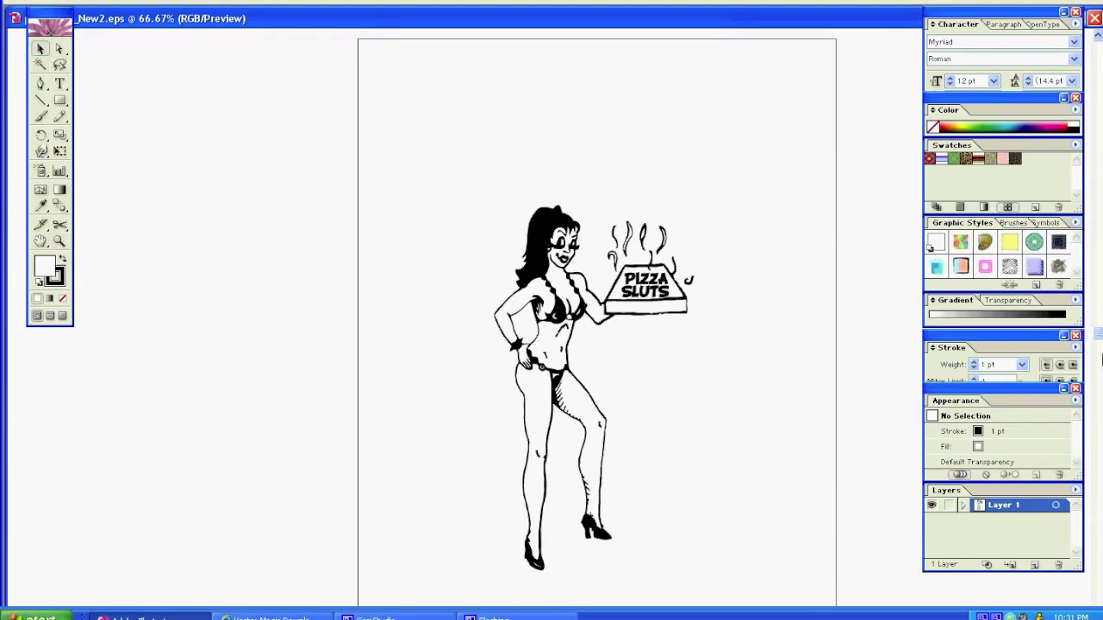
scroll(1095, 340, "down", 4)
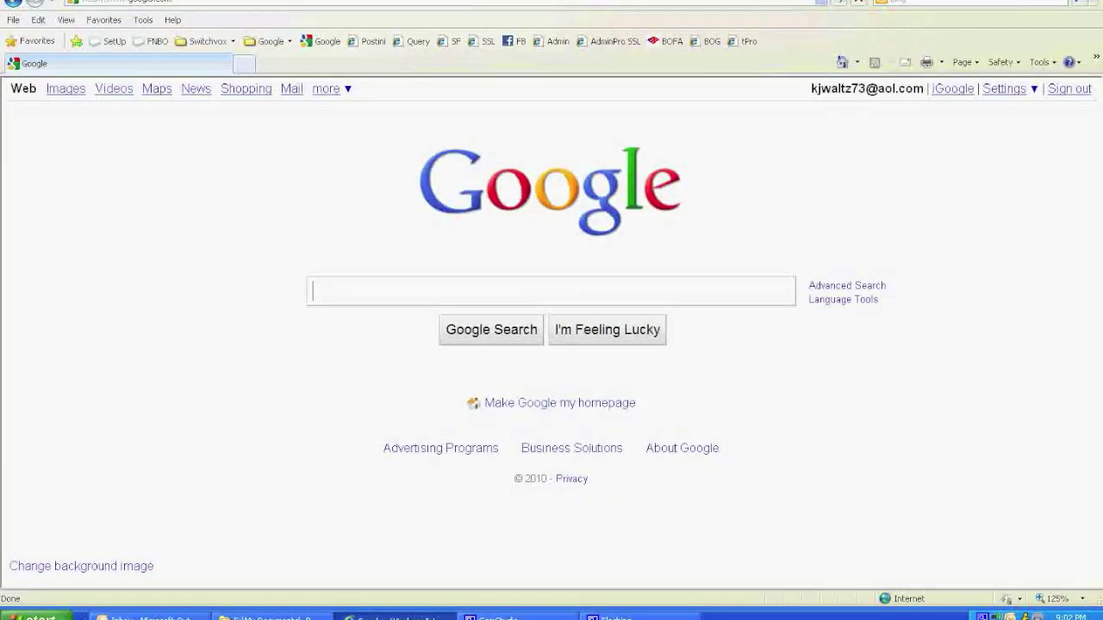
Search Google Images for '1926 metropolis movie poster'.
type("19")
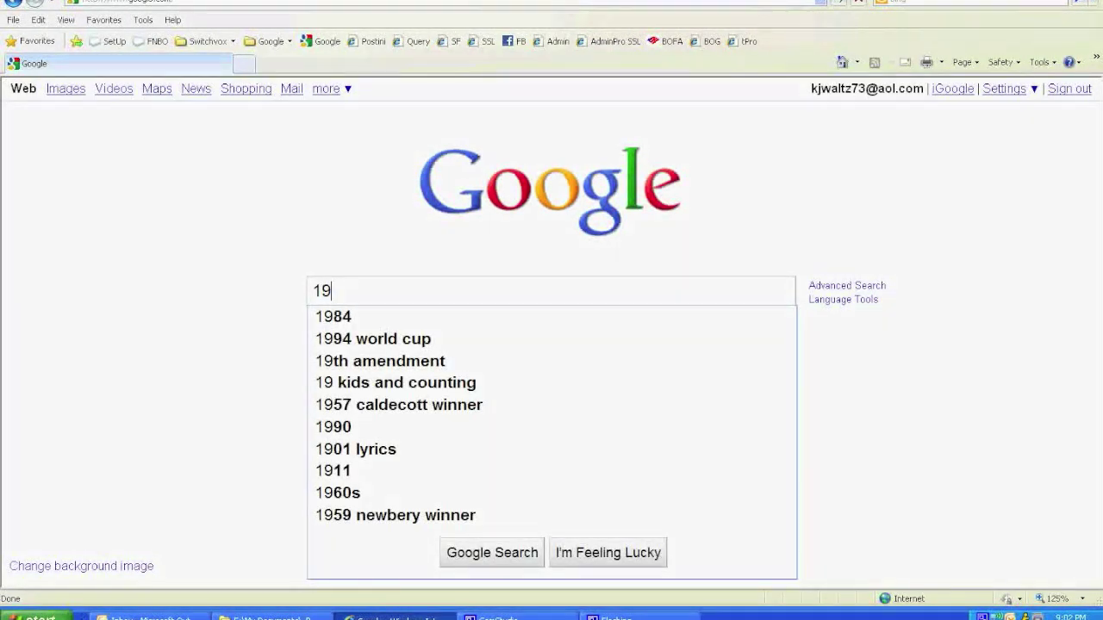
type("26 metr")
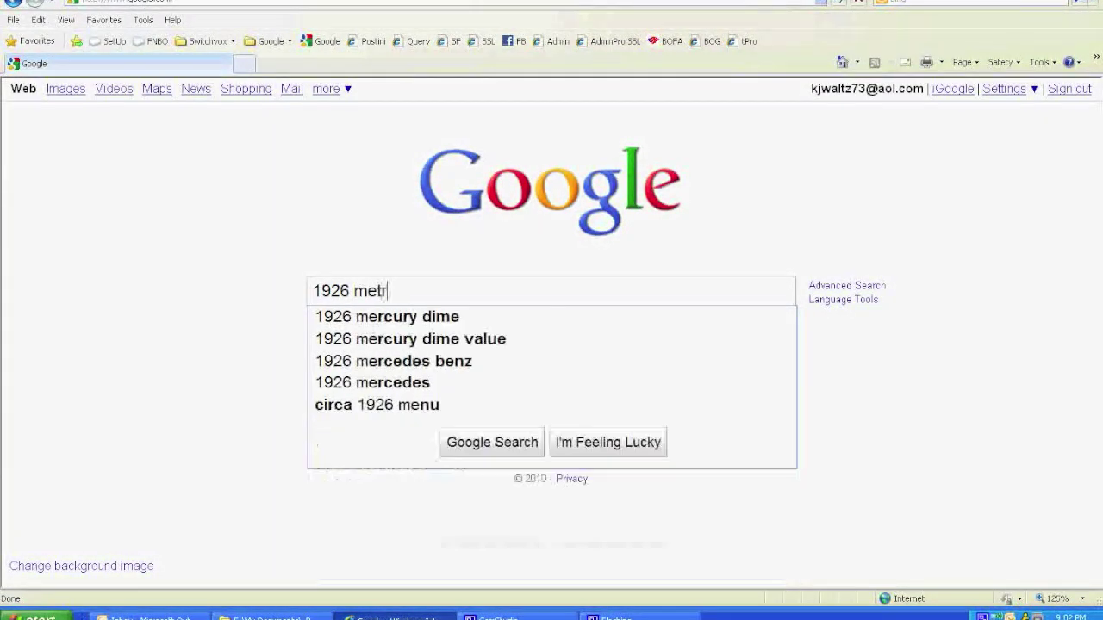
type("opolis movi")
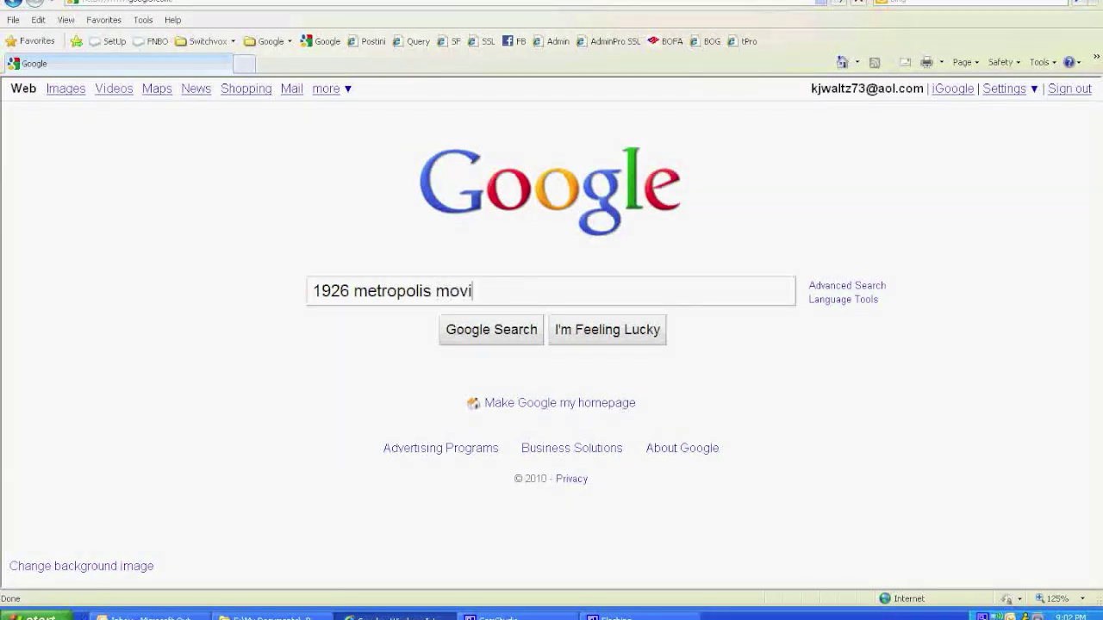
type("e poster")
key("Return")
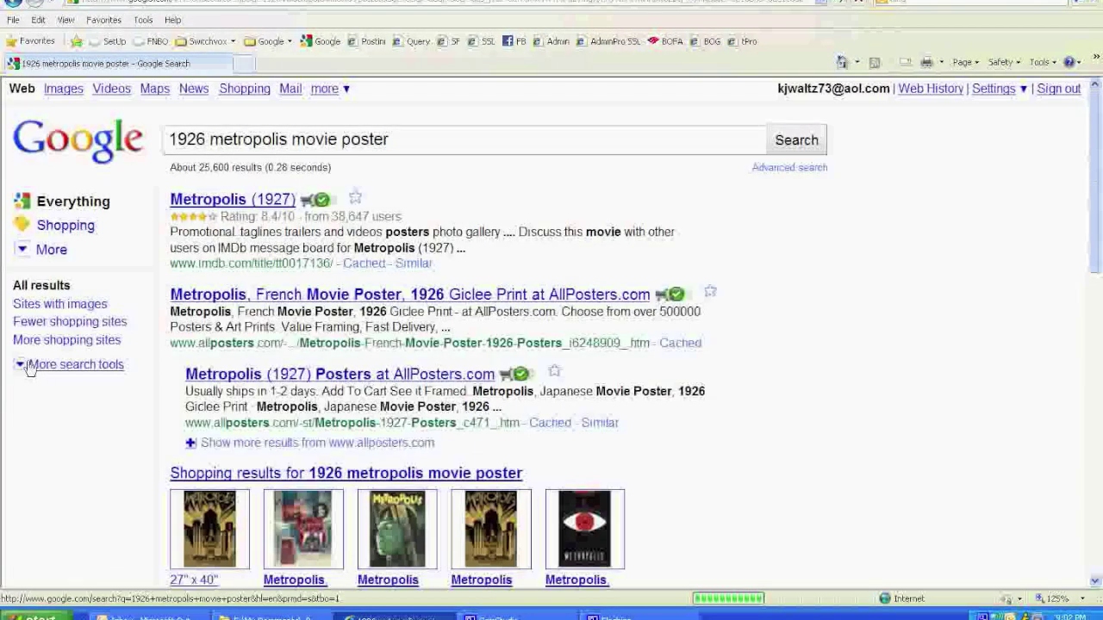
left_click(65, 91)
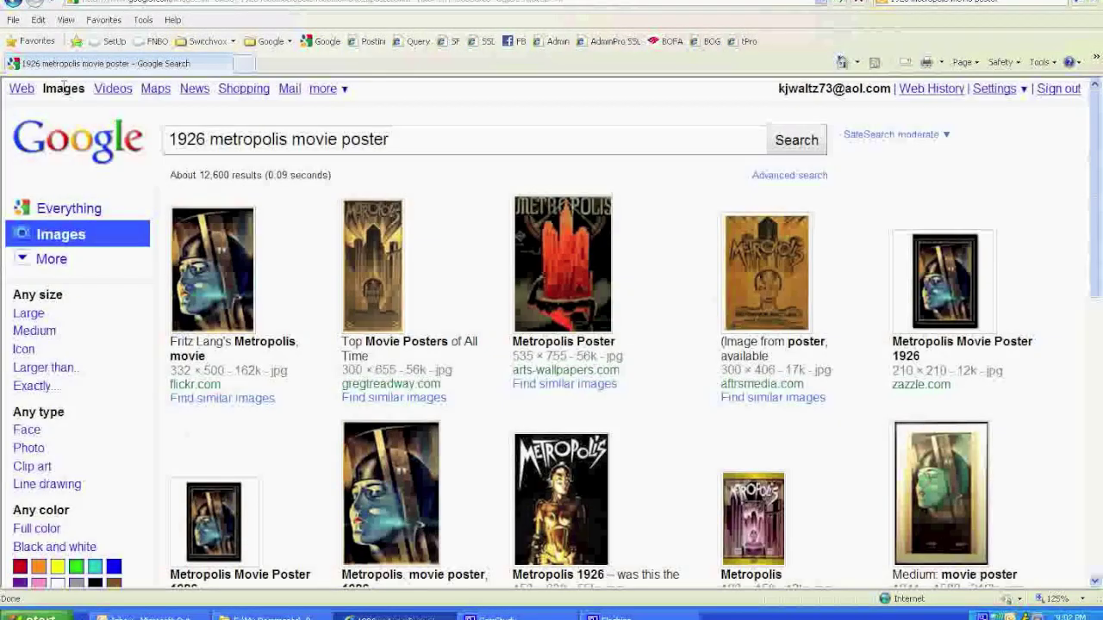
Preview the golden skyline and orange poster results, then open the gold robot Metropolis 1926 result.
left_click(386, 283)
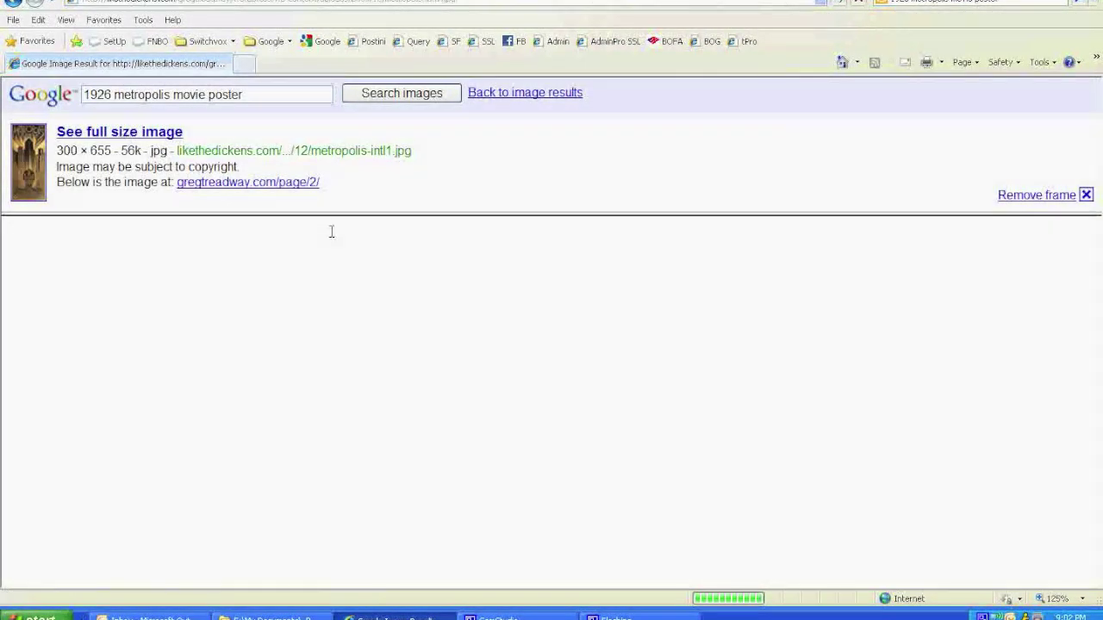
scroll(357, 251, "down", 3)
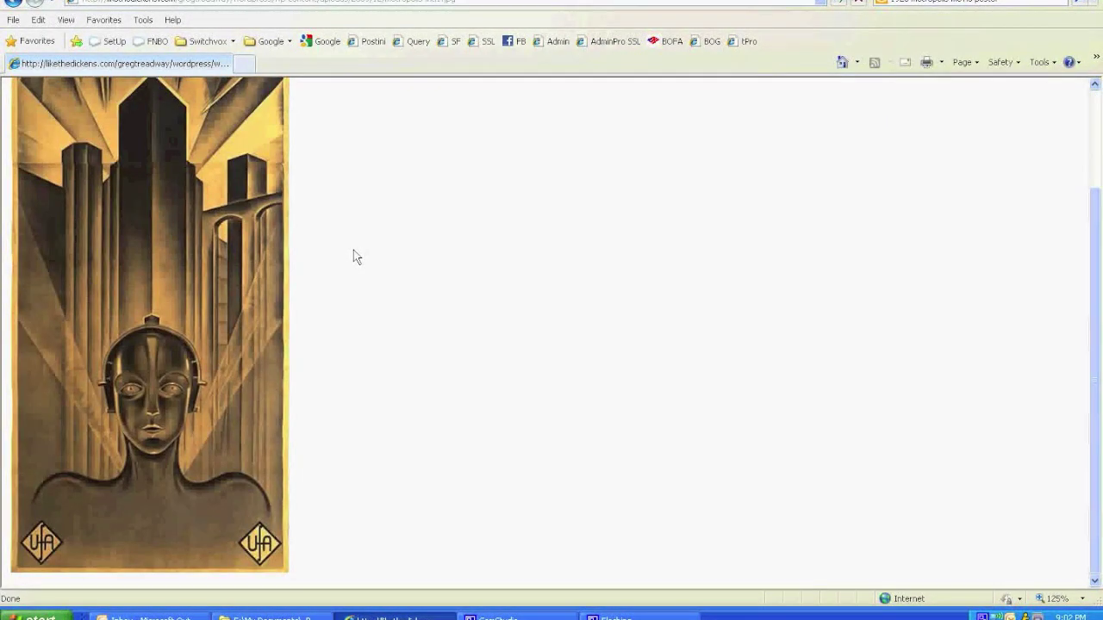
left_click(17, 2)
left_click(18, 2)
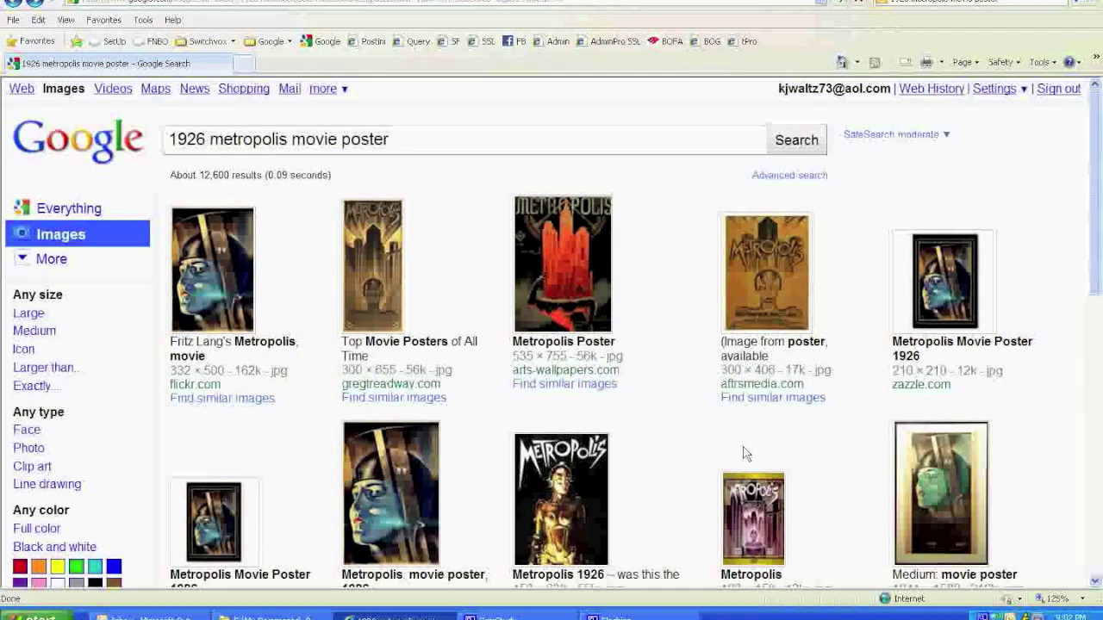
left_click(784, 310)
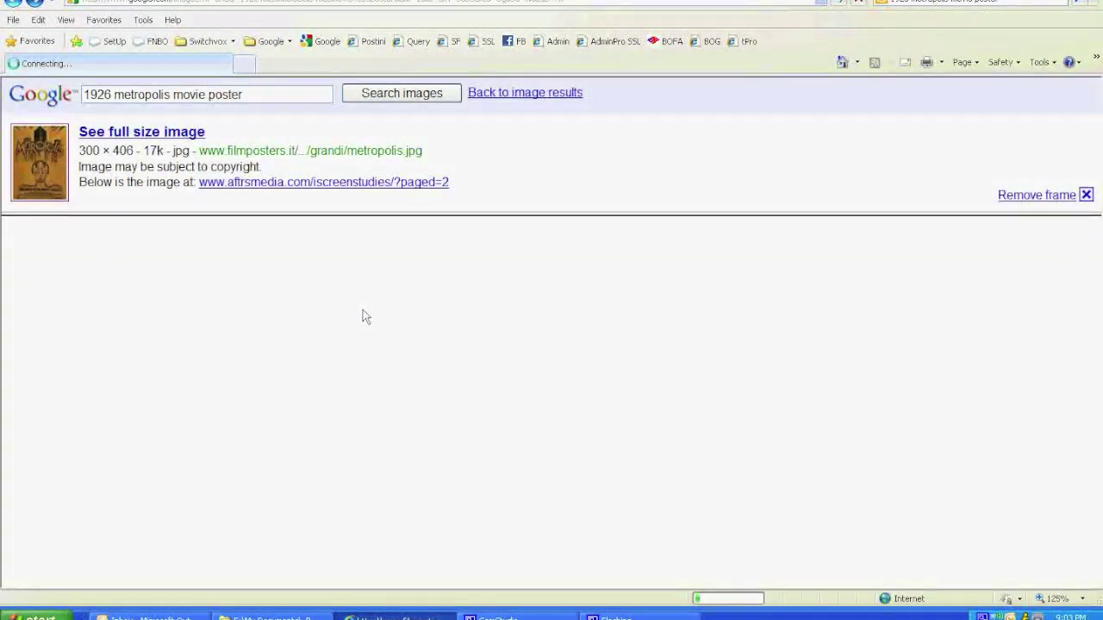
key("BackSpace")
scroll(401, 332, "down", 2)
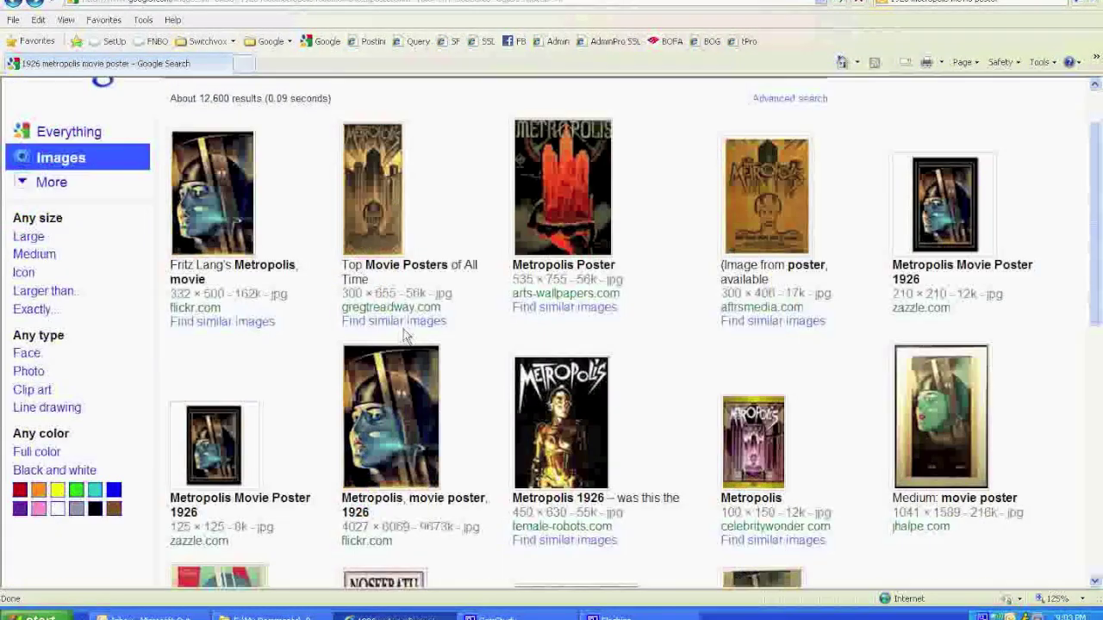
left_click(545, 416)
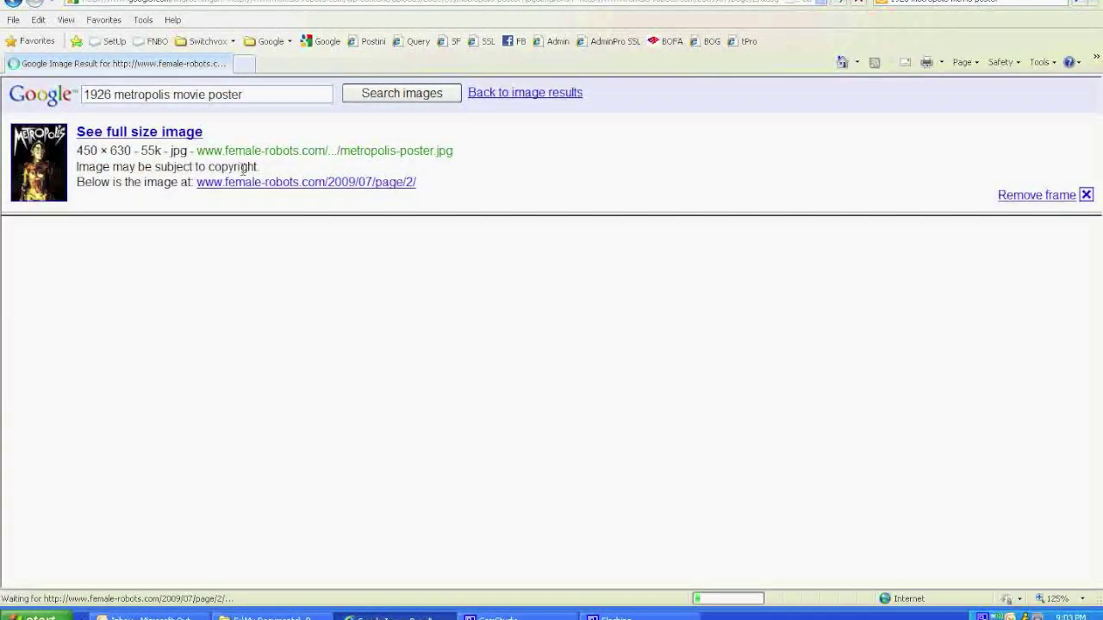
View the gold robot poster at full size and choose Save Picture As.
left_click(193, 134)
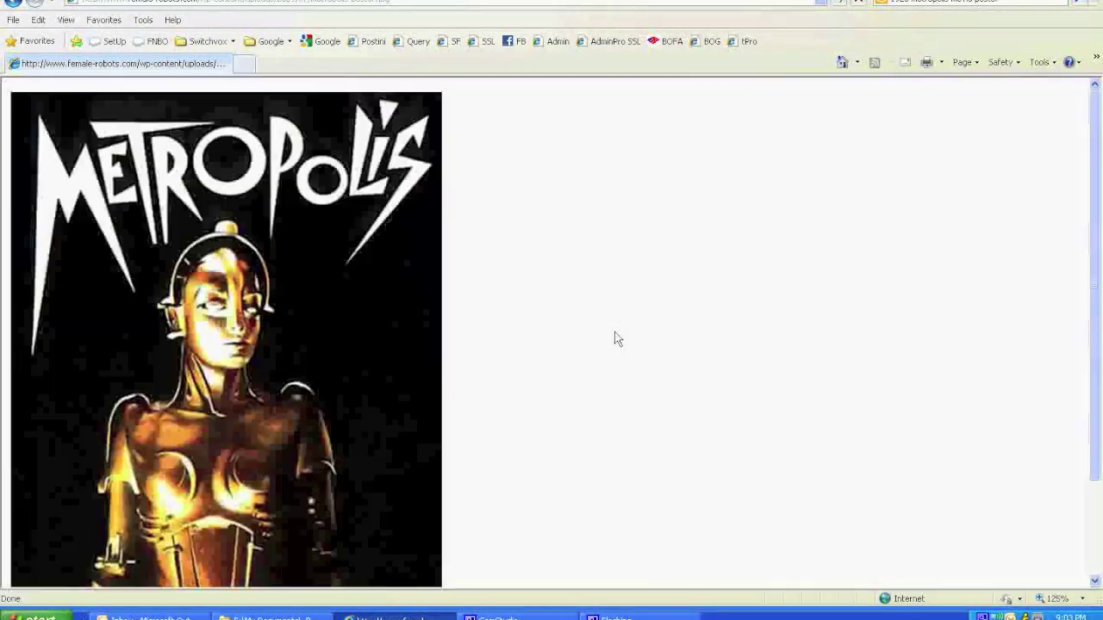
right_click(347, 299)
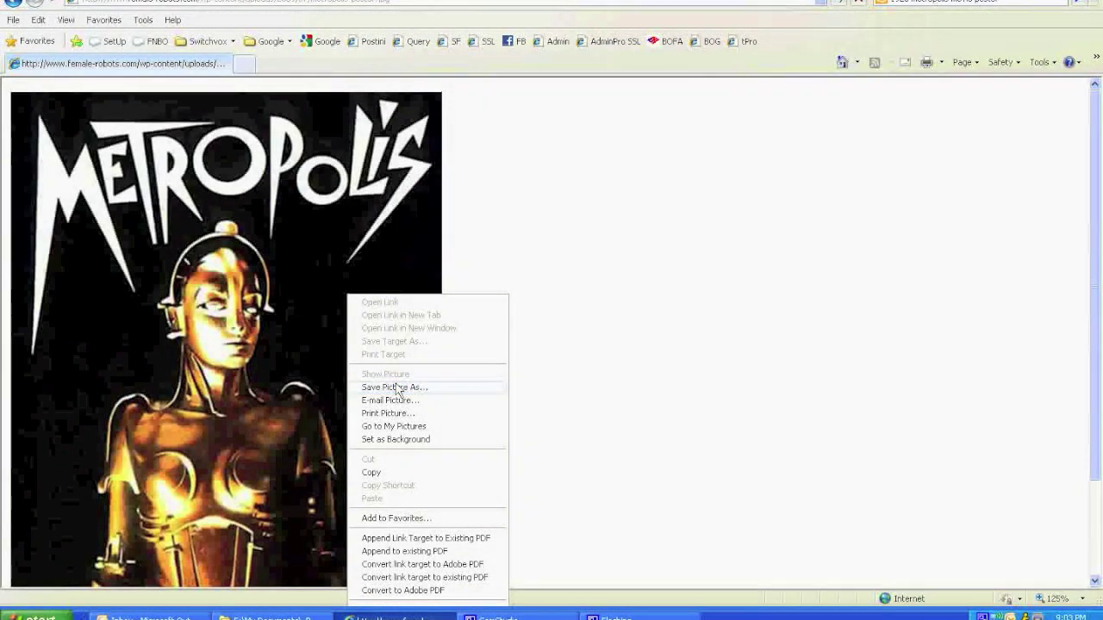
left_click(395, 388)
left_click_drag(284, 7, 536, 150)
Save it as metropolis-poster in a new 'jpg' folder inside FreeAgent Drive > The T-shirt Guy.
left_click(289, 354)
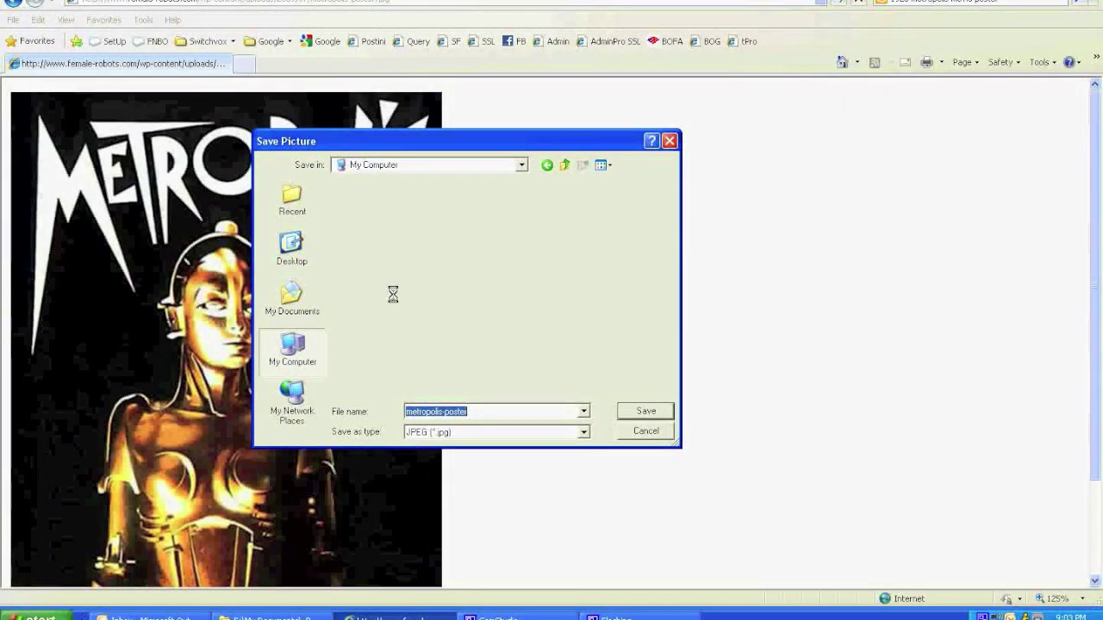
double_click(405, 227)
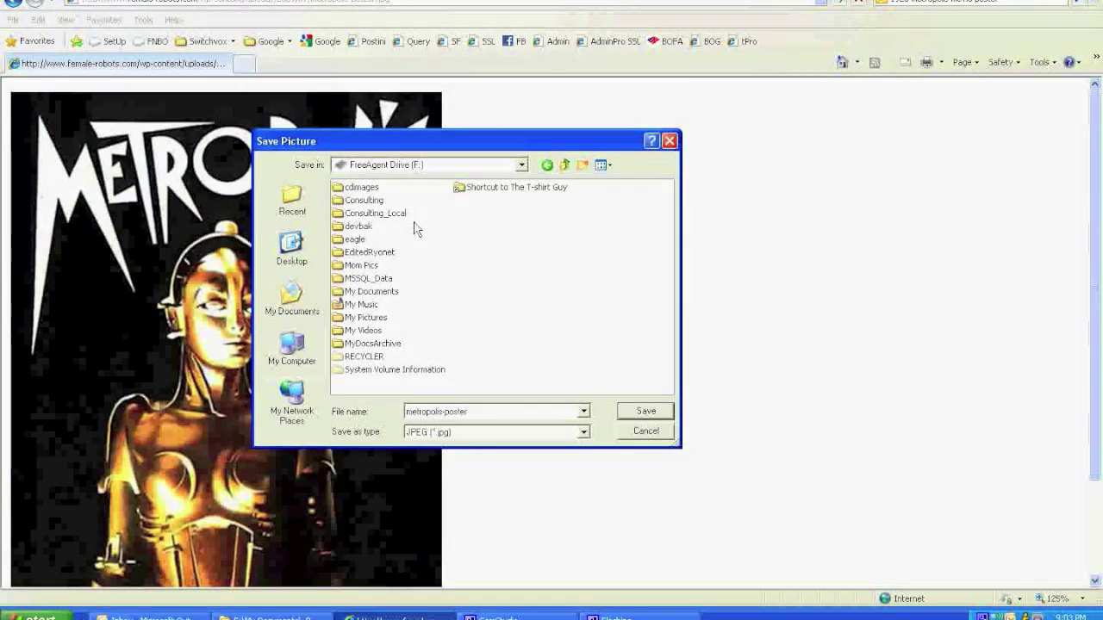
double_click(371, 291)
double_click(526, 233)
left_click(582, 165)
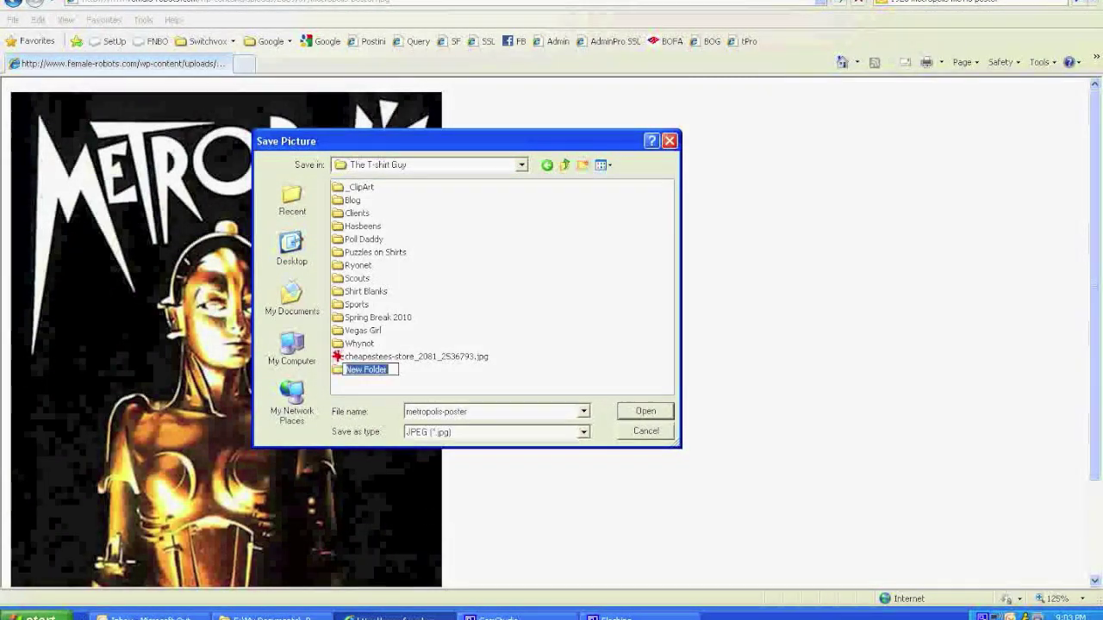
type("jpg")
key("Return")
key("Return")
key("Return")
left_click(13, 7)
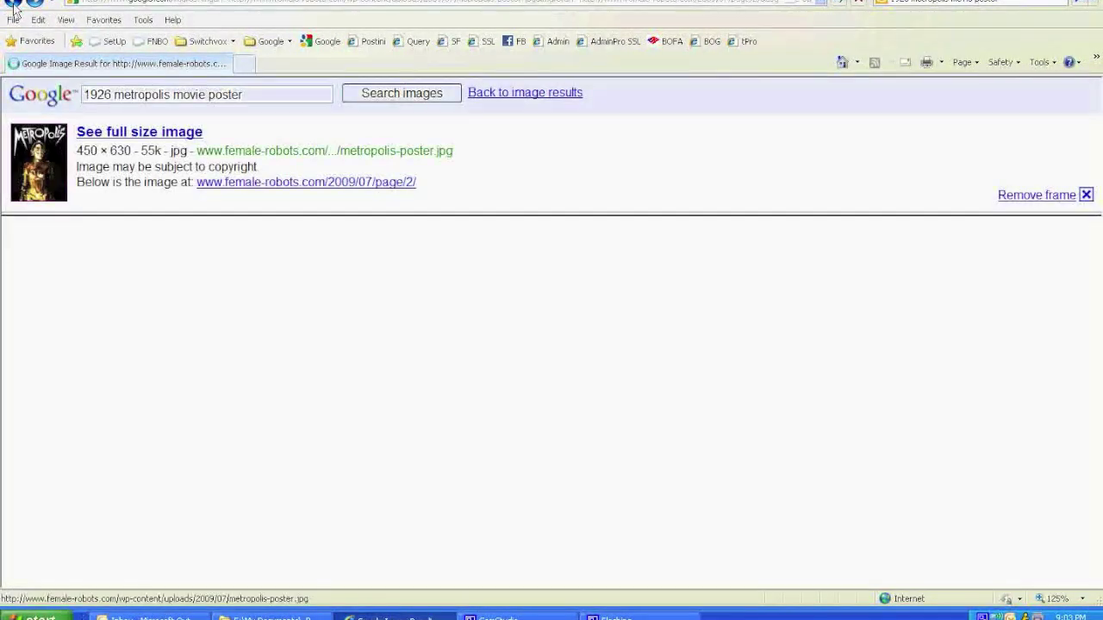
Check the small purple Metropolis poster at full size, then return to the image results.
left_click(13, 7)
scroll(603, 392, "down", 3)
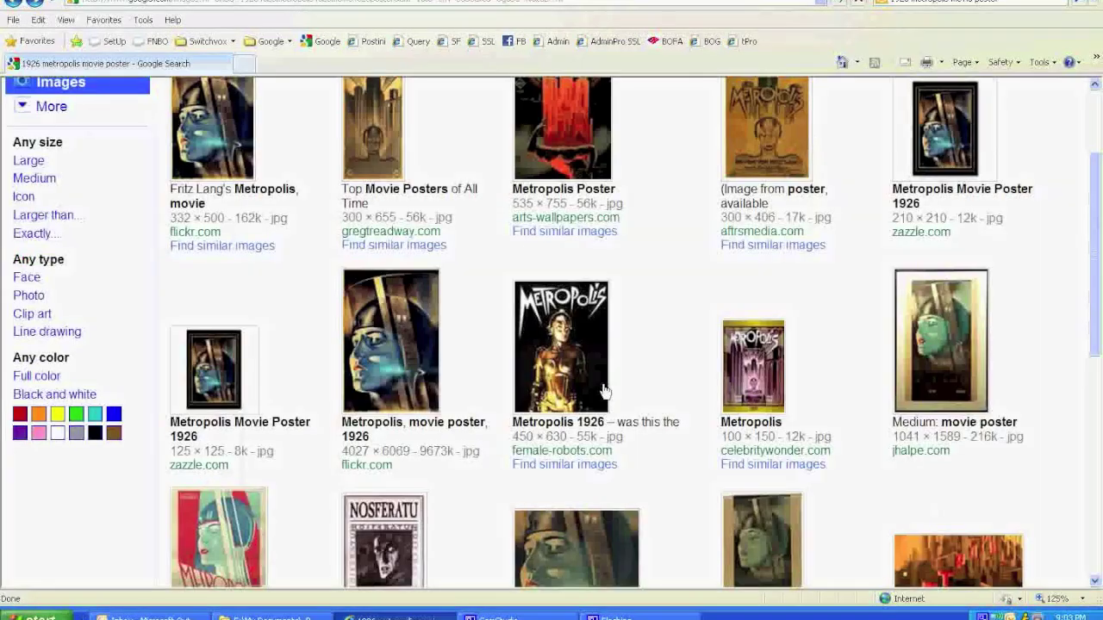
left_click(743, 362)
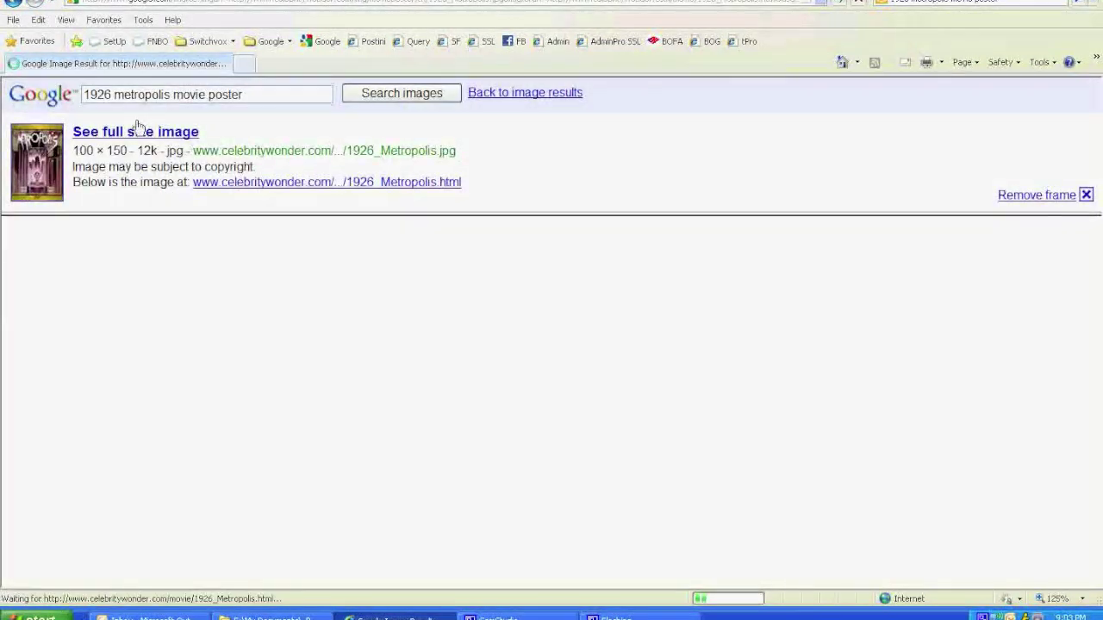
left_click(138, 129)
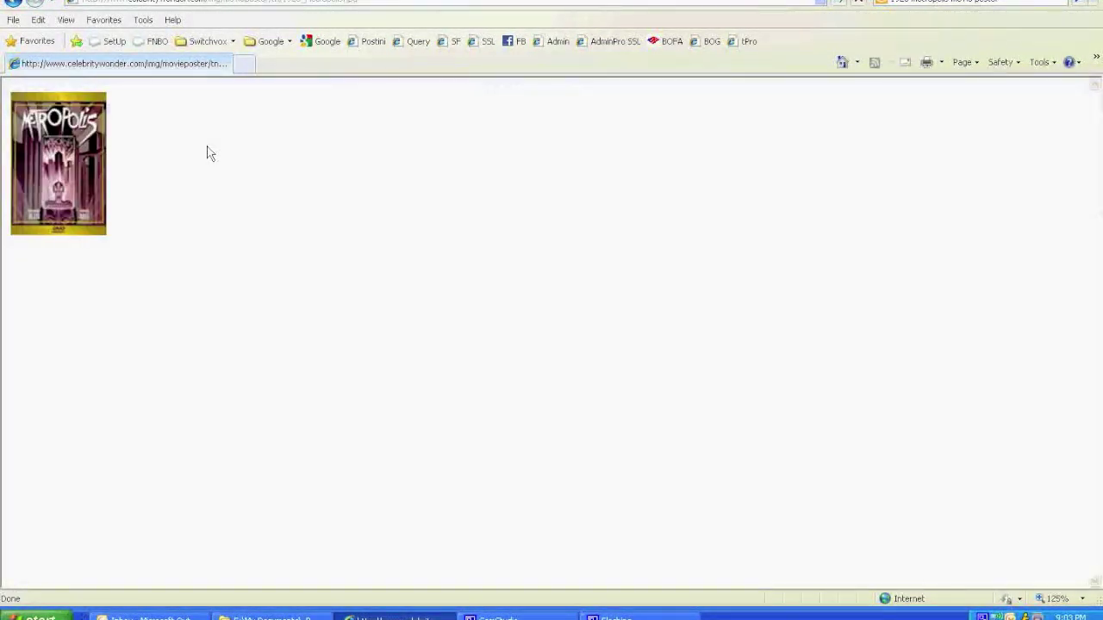
left_click(17, 5)
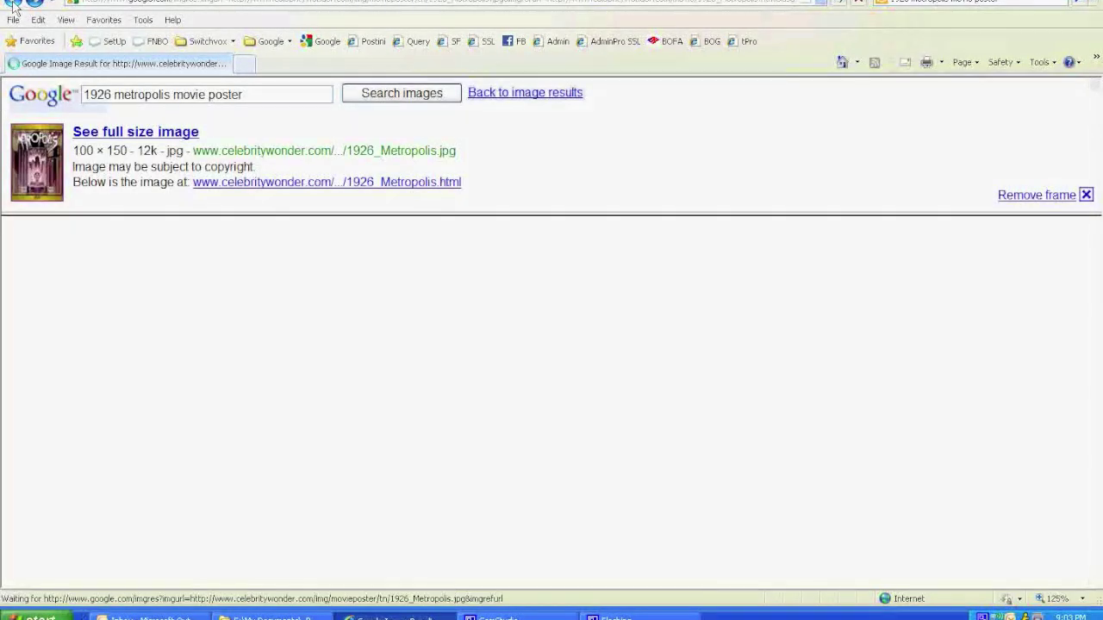
left_click(15, 7)
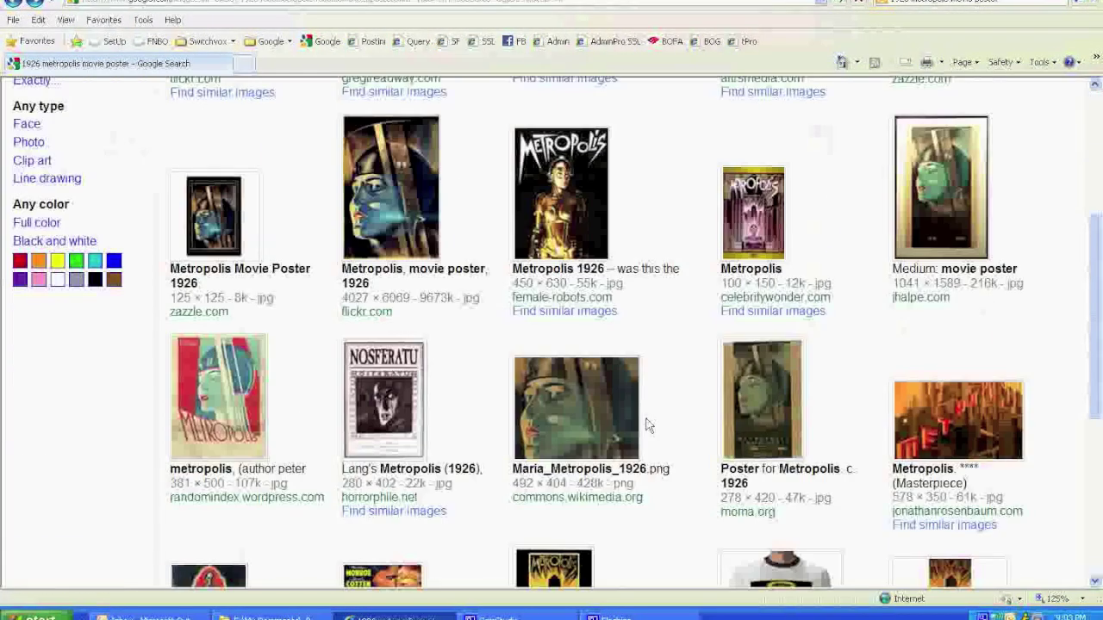
Save the full-size red-oval Metropolis (1926) poster as metropolis in the job folder.
scroll(660, 401, "down", 3)
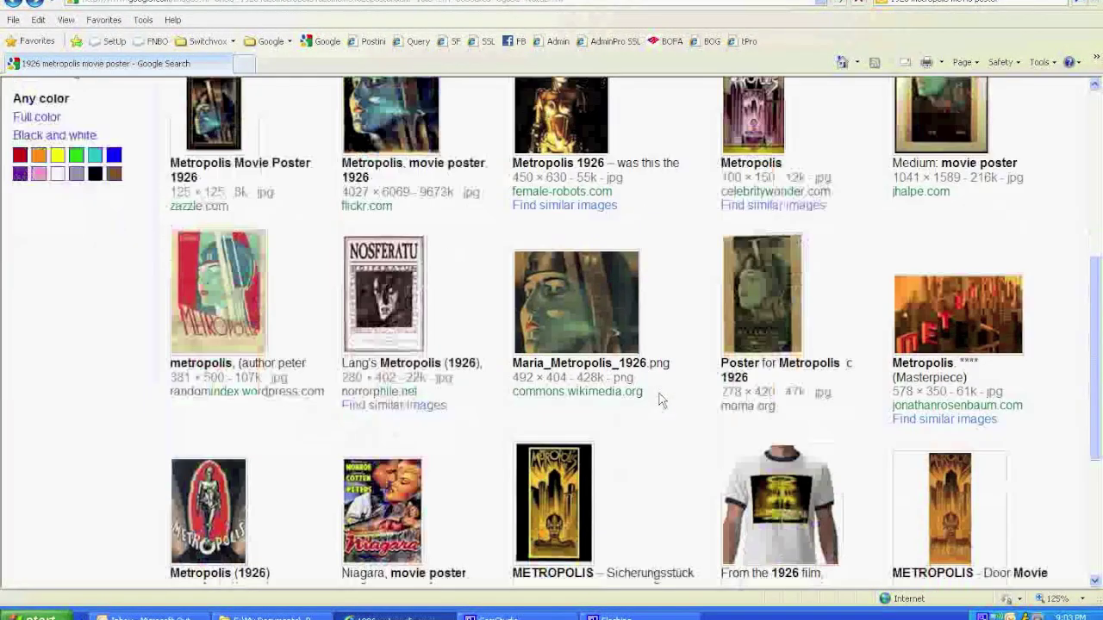
scroll(862, 443, "down", 3)
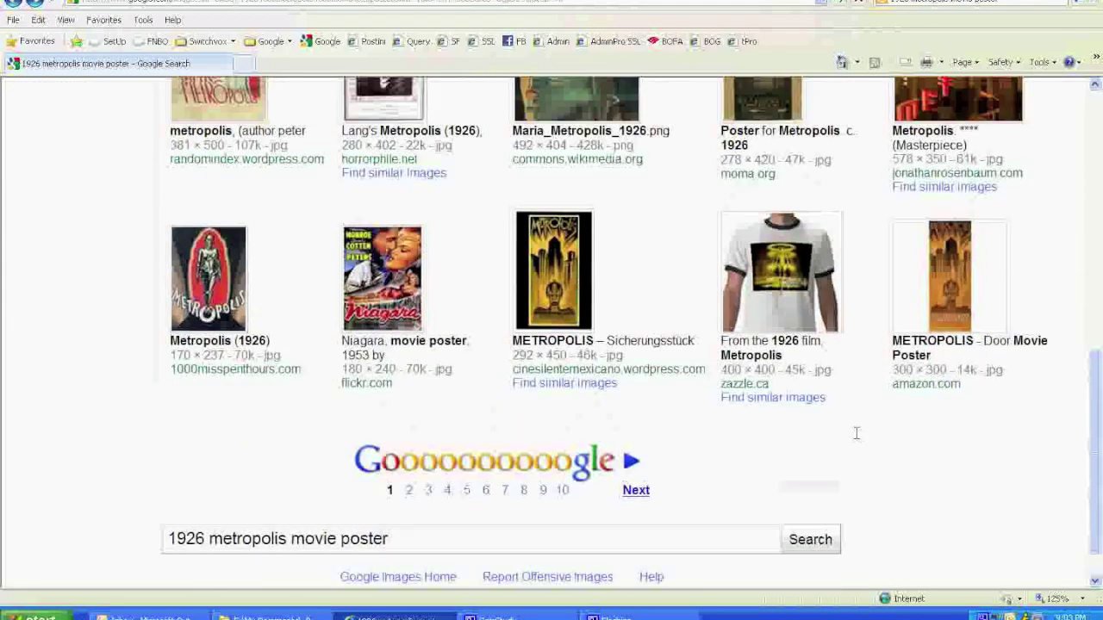
scroll(857, 437, "up", 3)
scroll(856, 438, "down", 2)
left_click(214, 405)
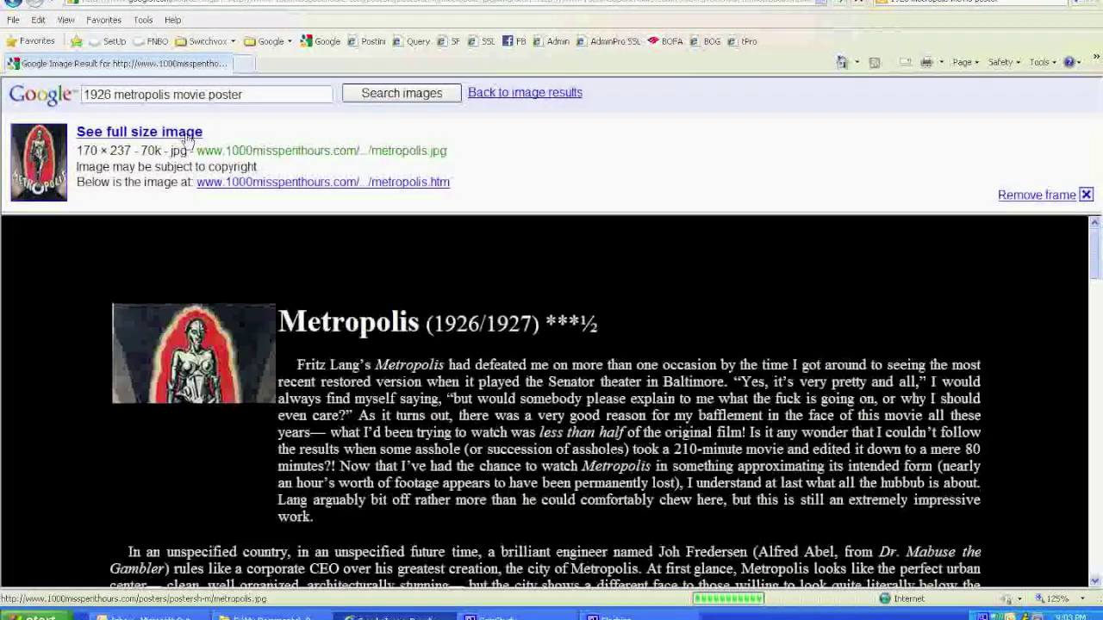
left_click(184, 132)
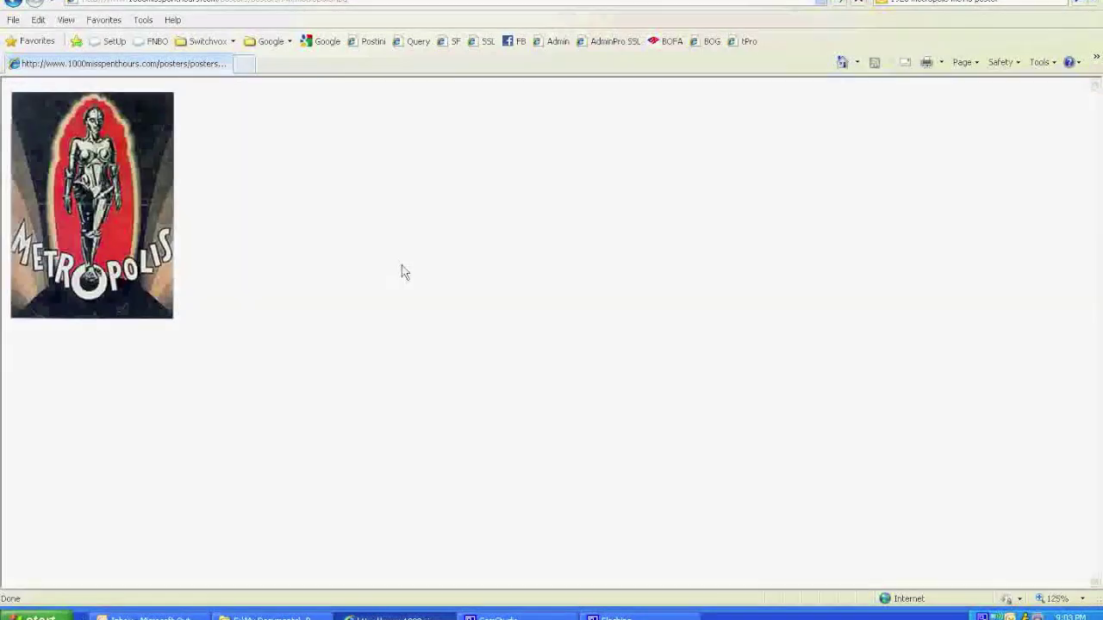
right_click(91, 184)
left_click(129, 278)
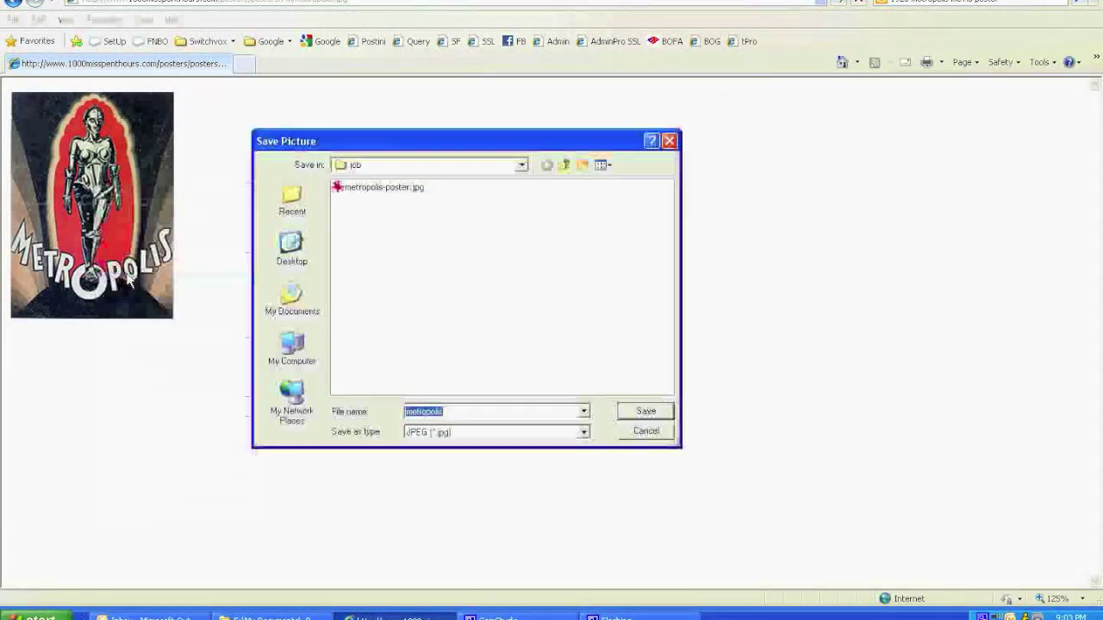
left_click(646, 412)
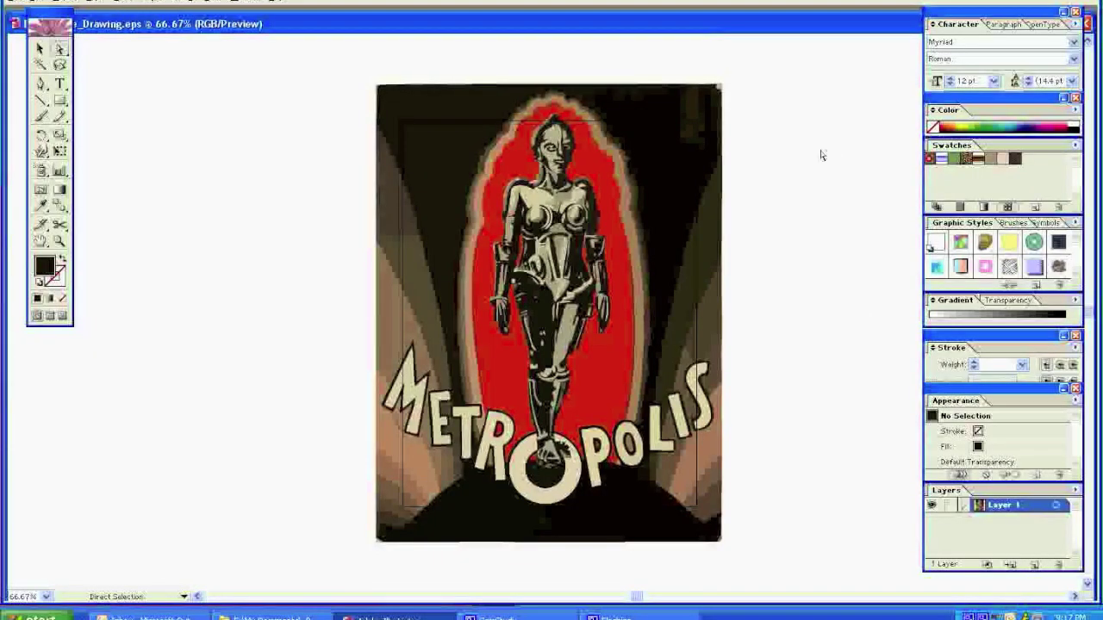
Delete the poster's background paths, right mountain, IS letters and the shape under POLI.
left_click_drag(722, 83, 803, 279)
key("Delete")
key("Delete")
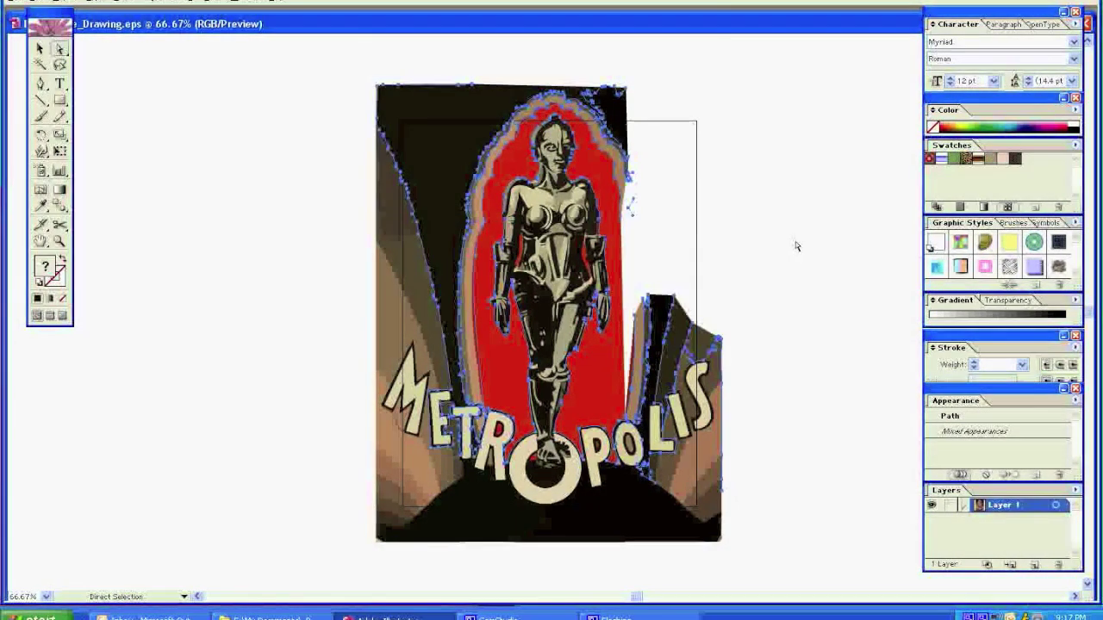
left_click_drag(747, 560, 651, 334)
key("Delete")
key("Delete")
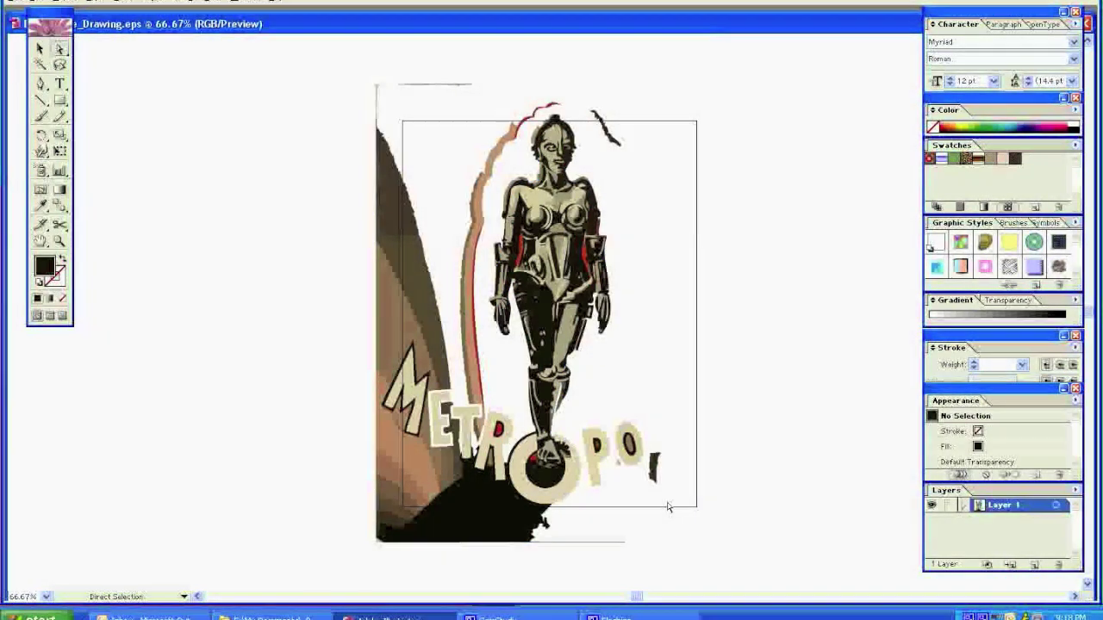
left_click_drag(586, 410, 690, 498)
key("Delete")
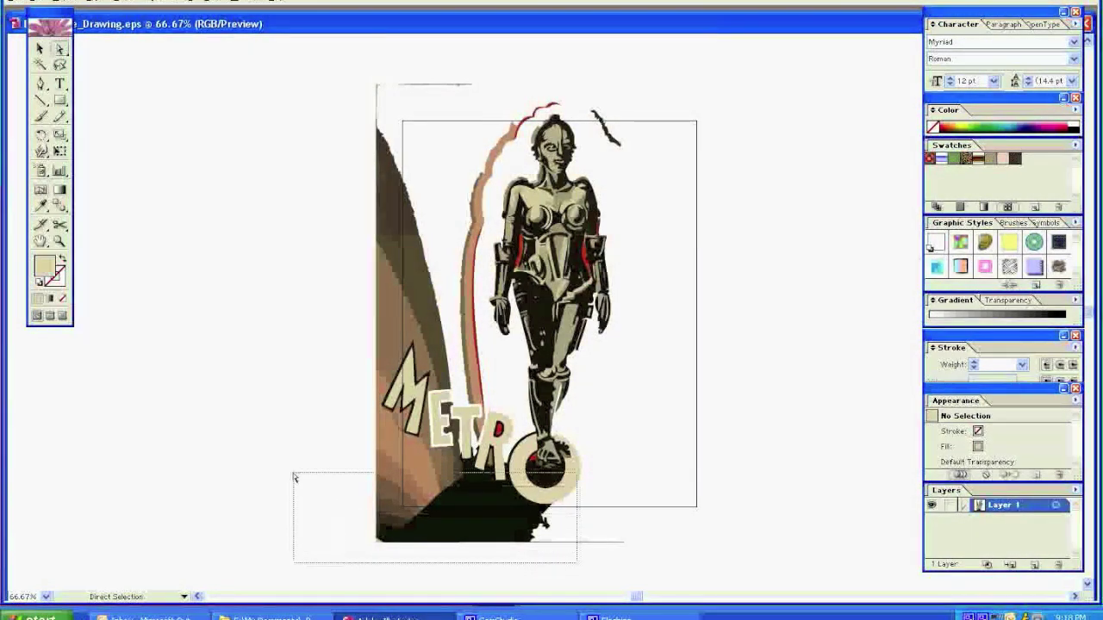
Delete the lower-left shapes and letters, undoing once to restore the wrongly removed figure parts.
left_click_drag(293, 479, 315, 475)
left_click(203, 536)
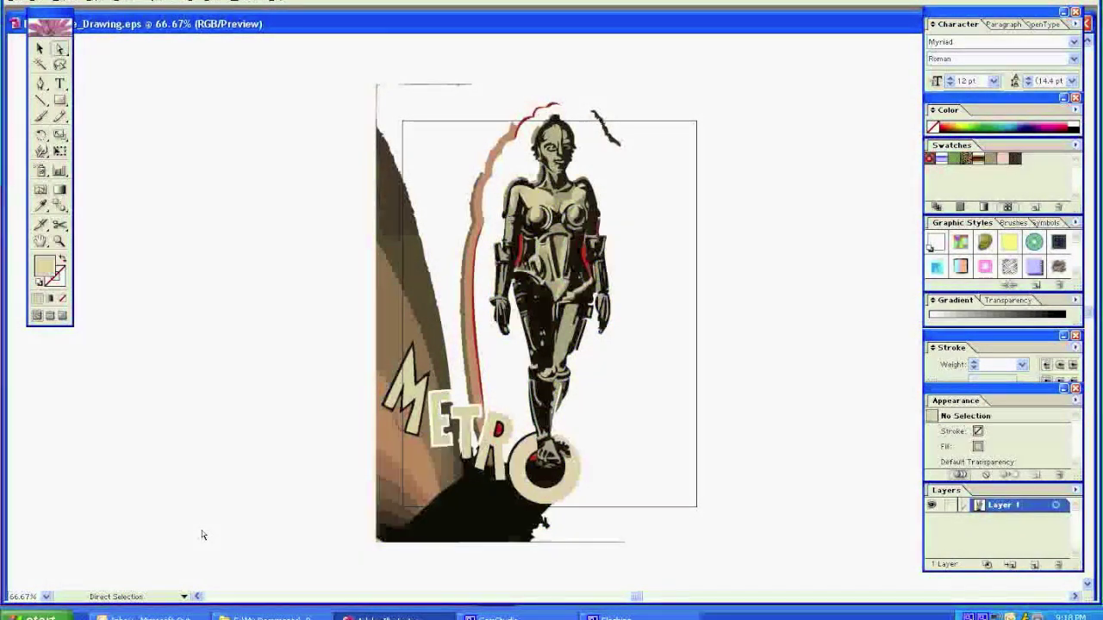
left_click_drag(355, 574, 582, 493)
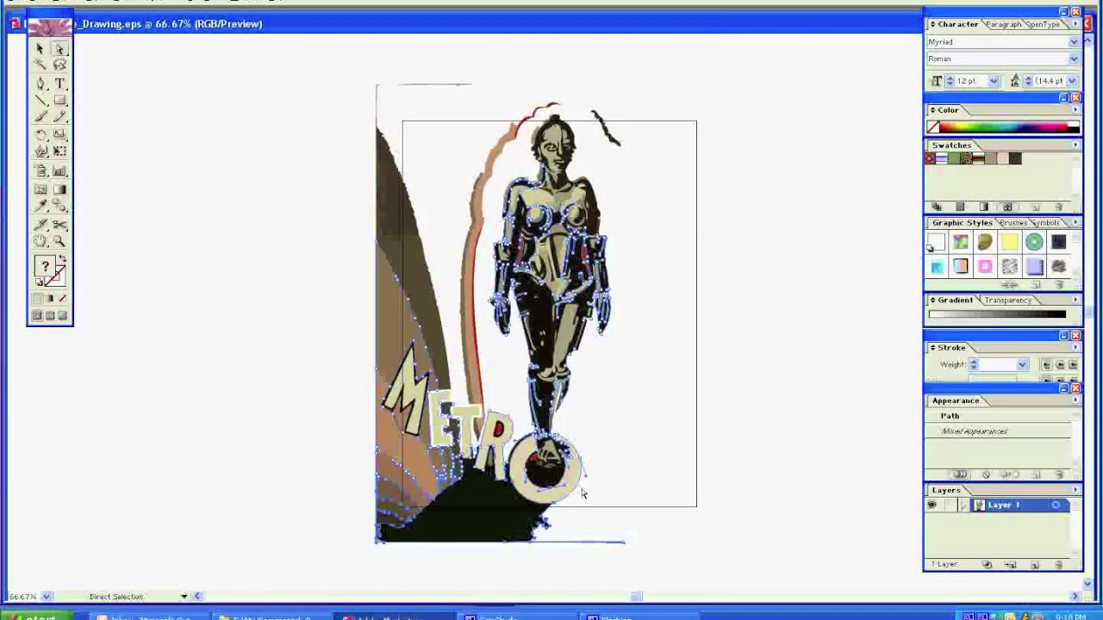
key("Delete")
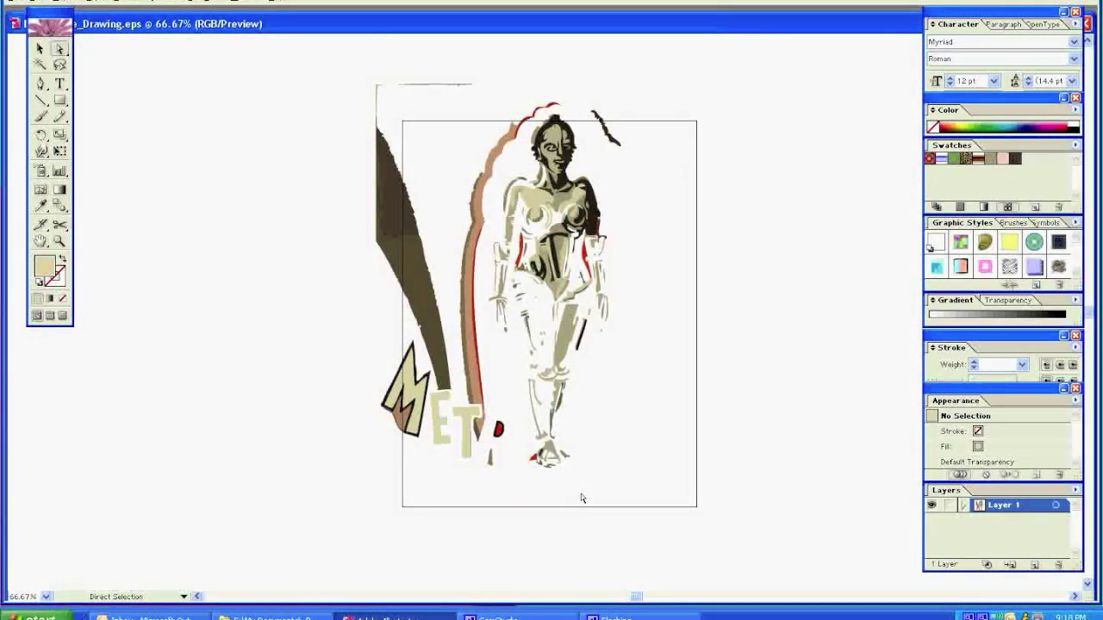
key("ctrl+z")
Remove the brown shapes, ME letters and leftover stroke fragments, then zoom out on the robot.
left_click_drag(346, 76, 447, 509)
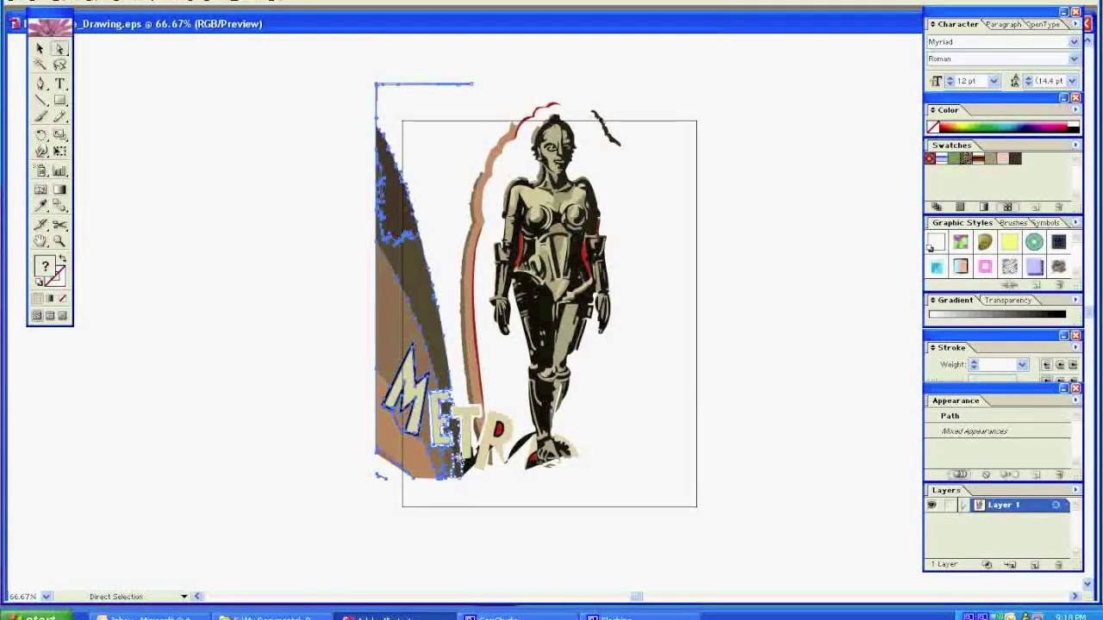
key("Delete")
left_click_drag(491, 392, 490, 388)
key("Delete")
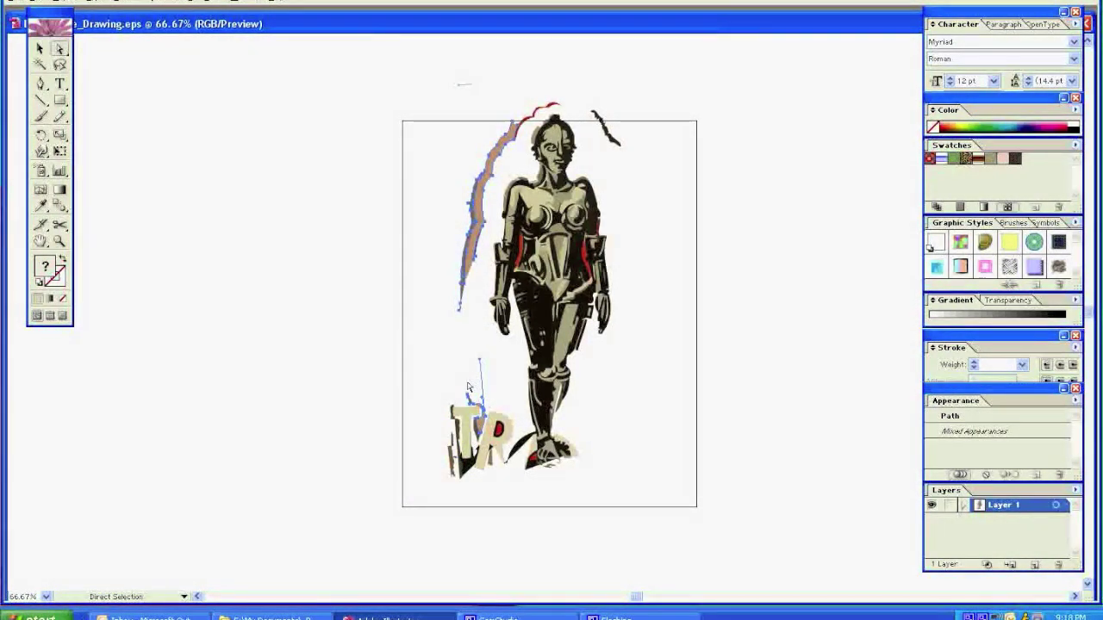
left_click_drag(626, 128, 628, 129)
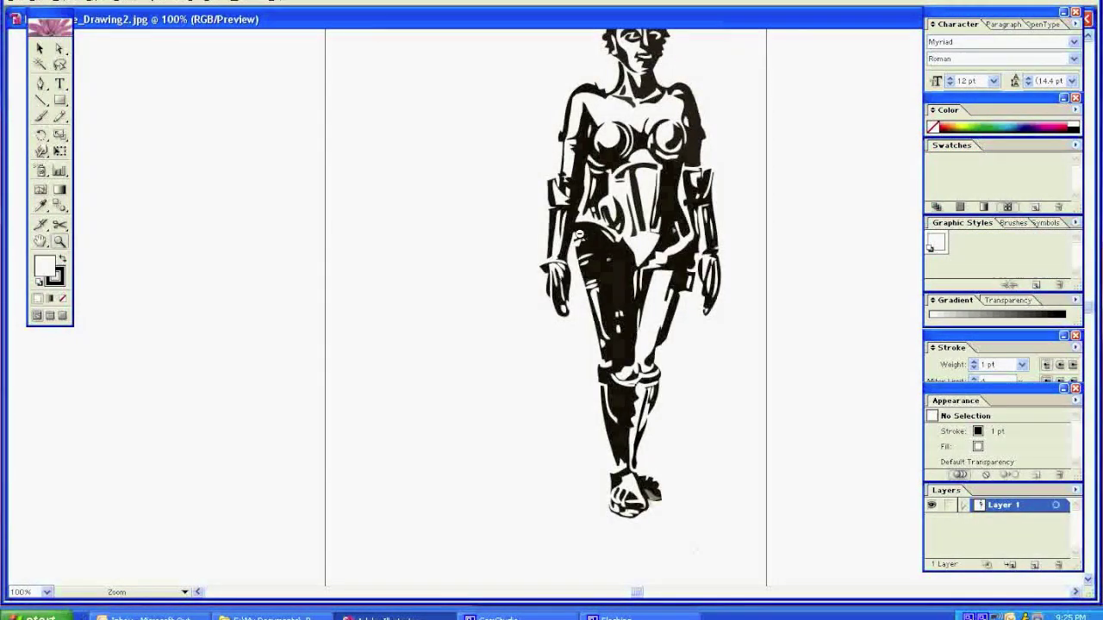
left_click(474, 460, "alt")
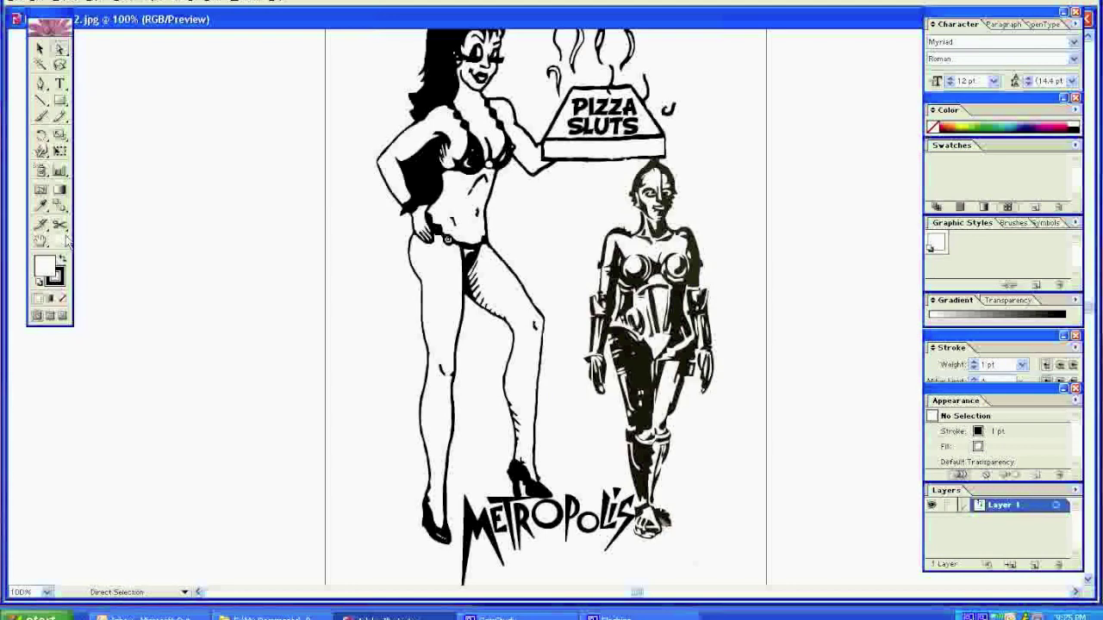
Review and close the lying-robot, Metropolis and Burning Man 2010 drafts.
left_click(509, 249, "alt")
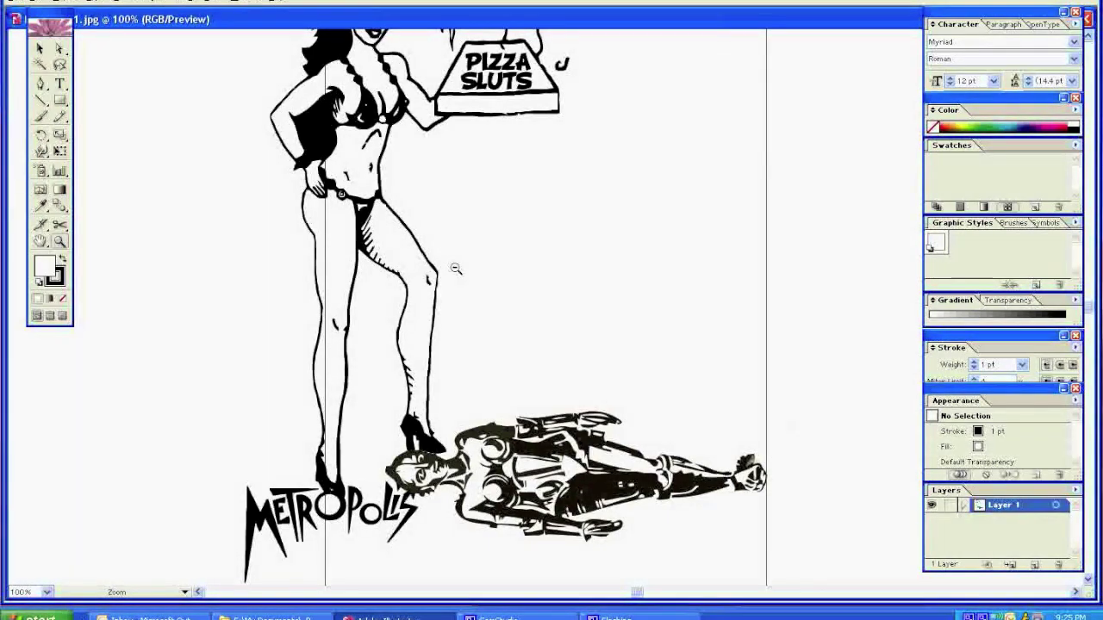
left_click(711, 258, "alt")
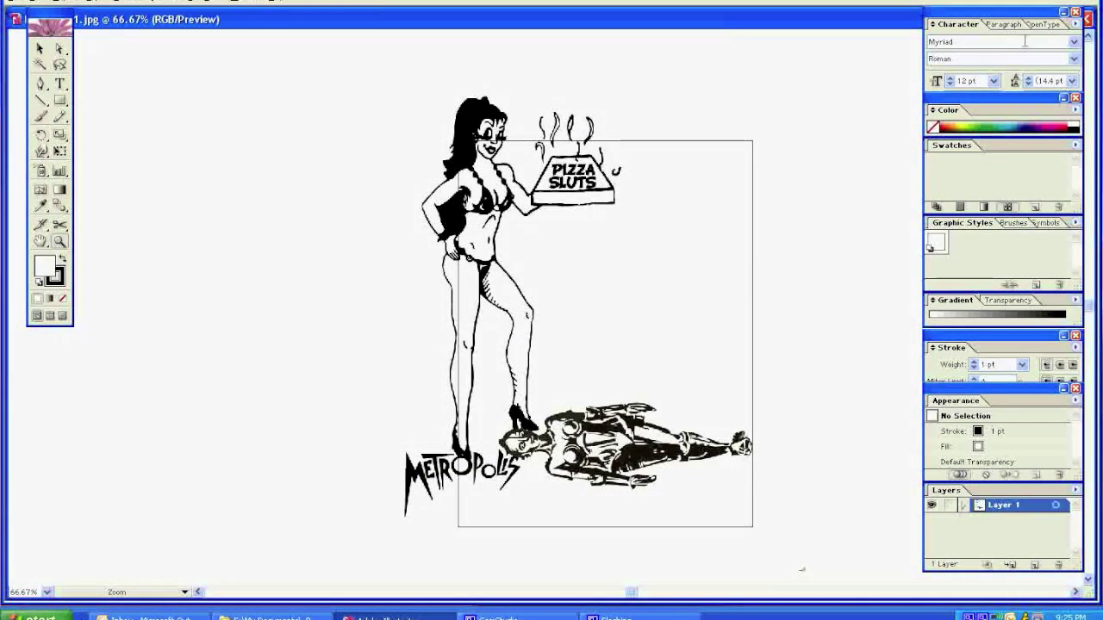
left_click(1088, 19)
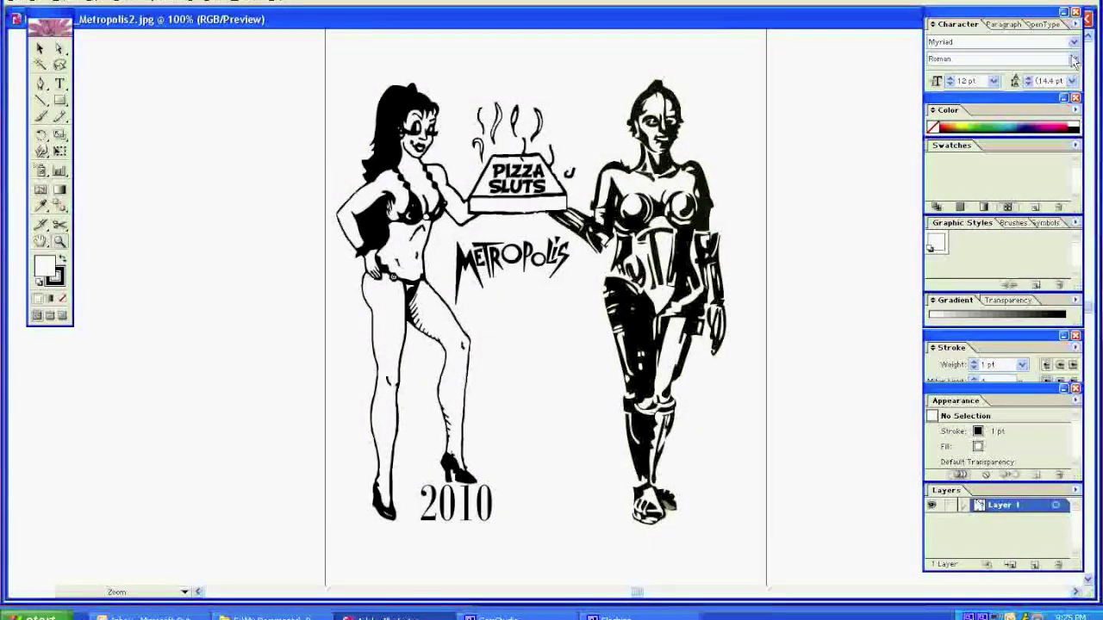
left_click(1087, 18)
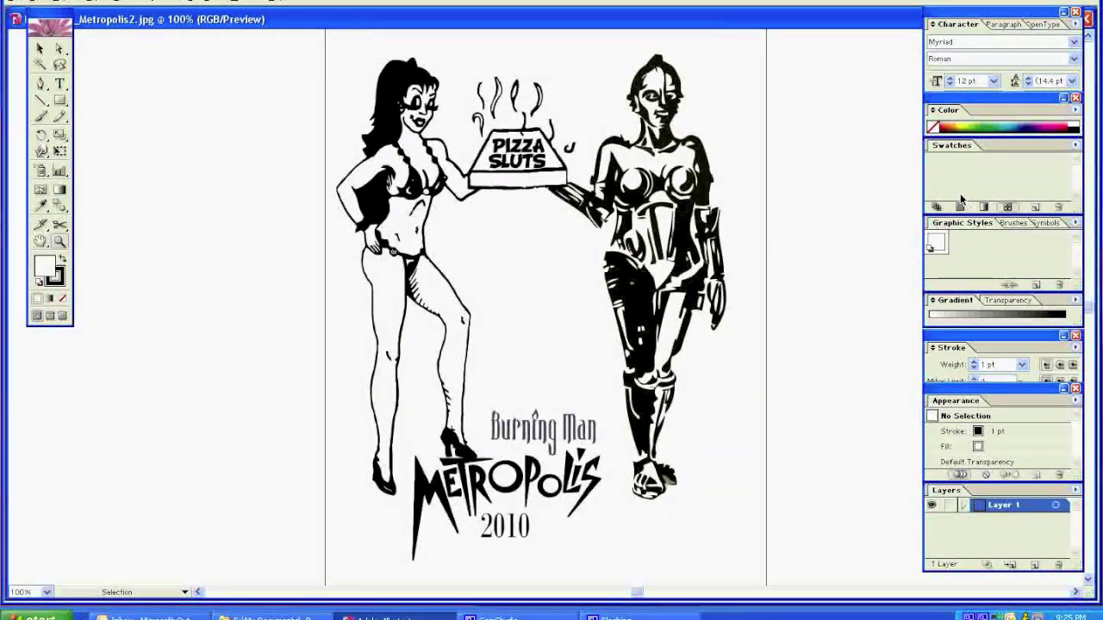
left_click(1087, 18)
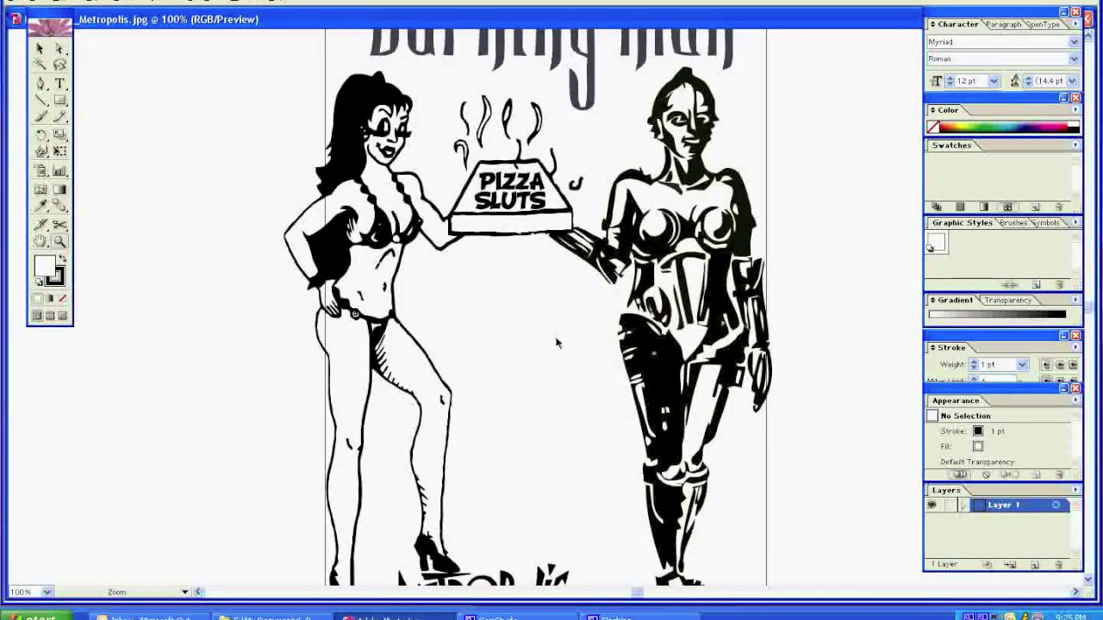
Review and close the Burning Man title and robot-head drafts, then zoom out on the Pizza Sluts draft.
left_click(517, 314, "alt")
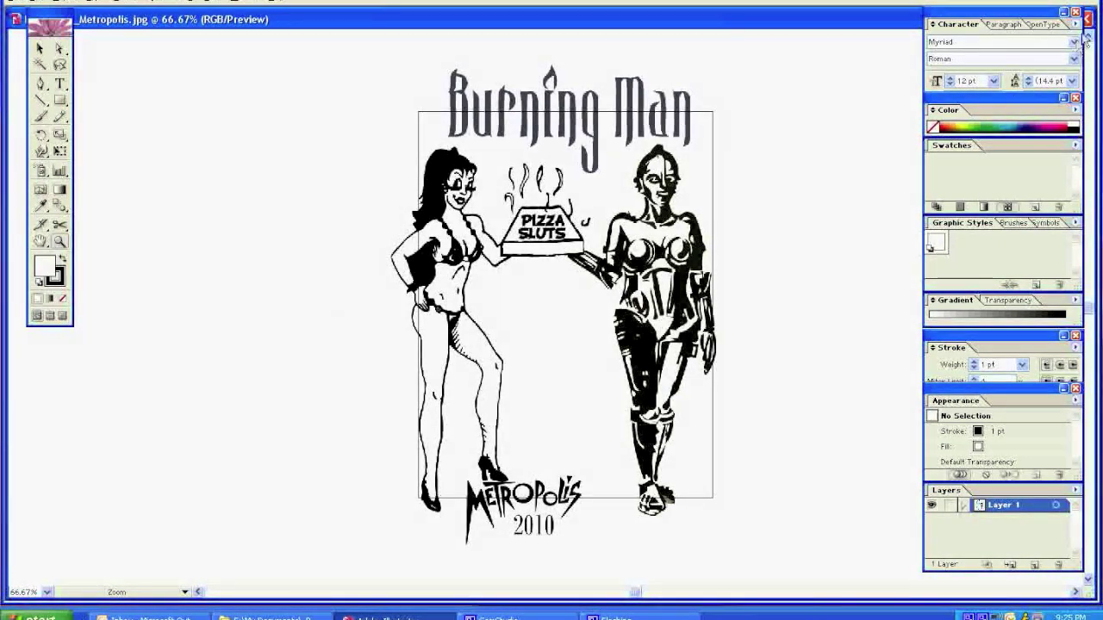
left_click(1088, 19)
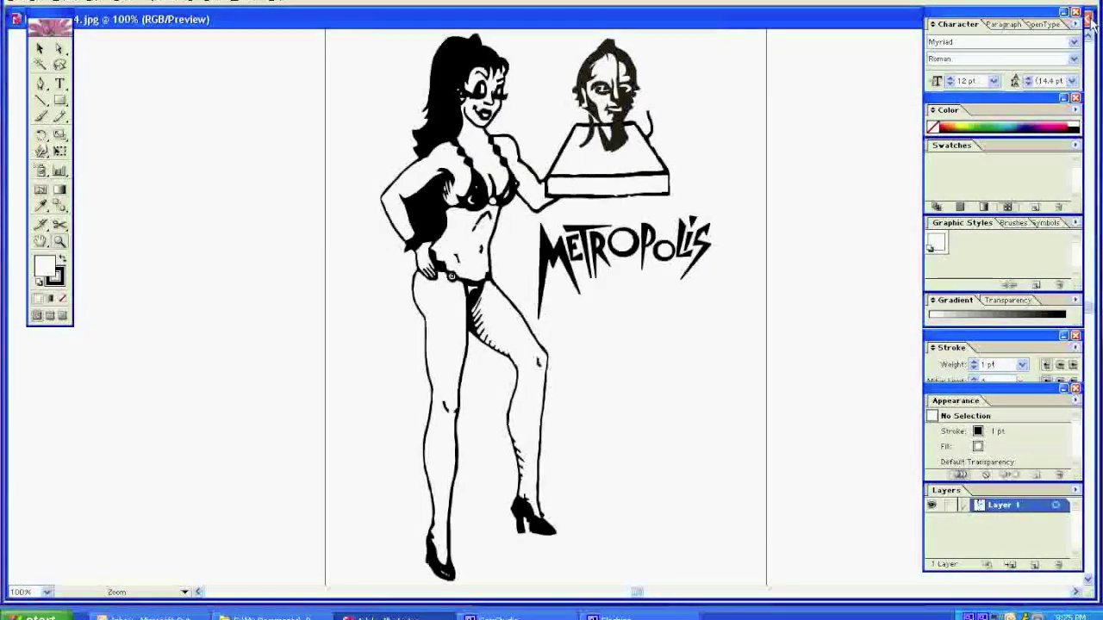
left_click(539, 281, "alt")
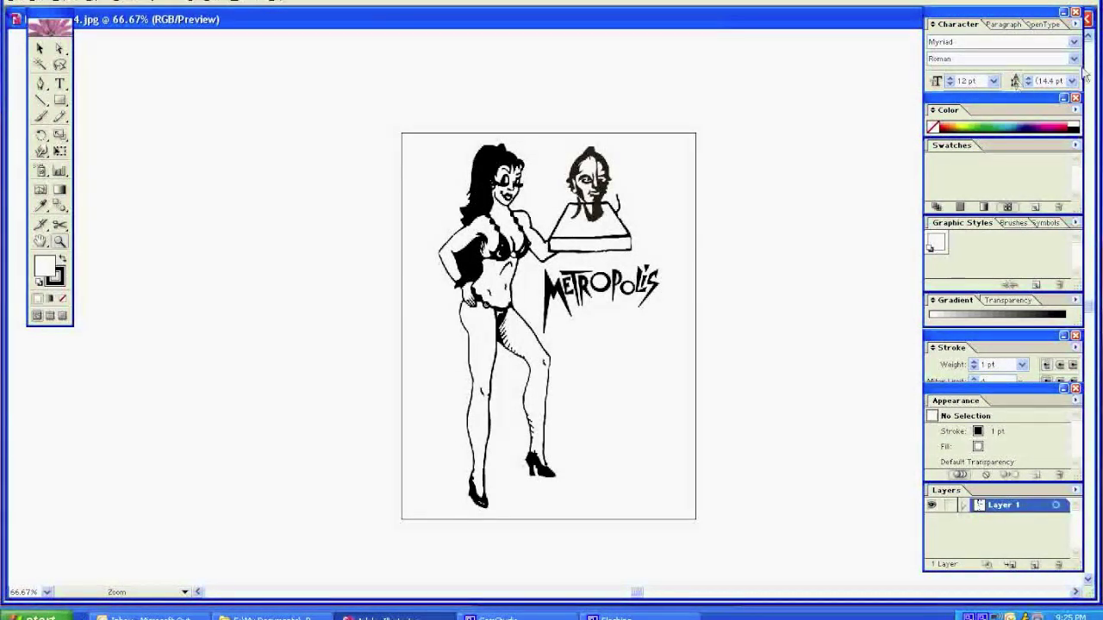
left_click(1087, 21)
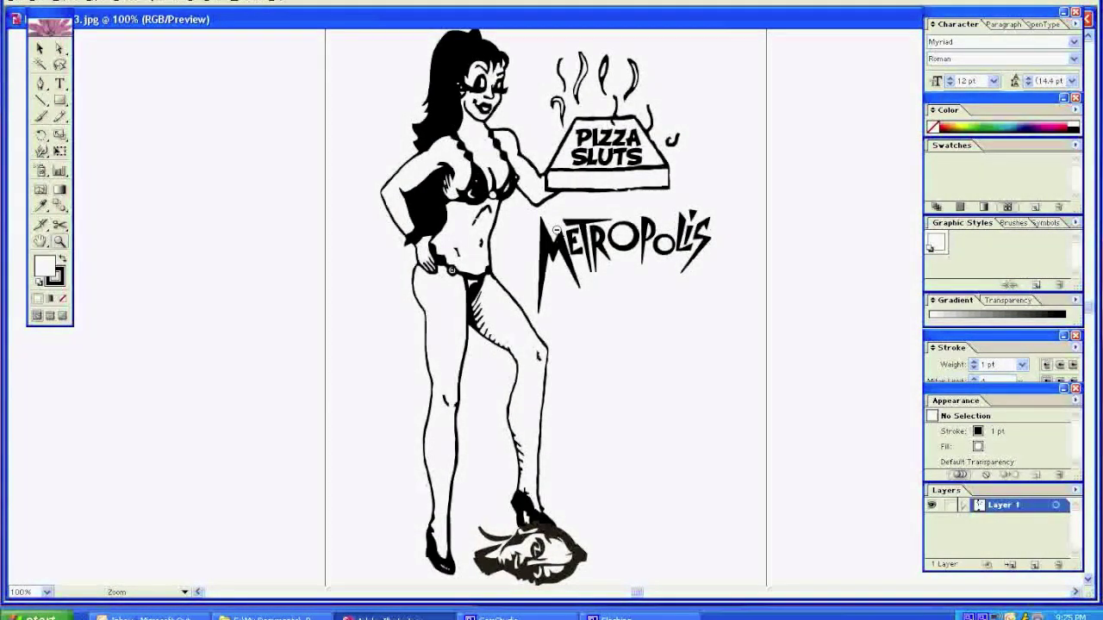
left_click(523, 464, "alt")
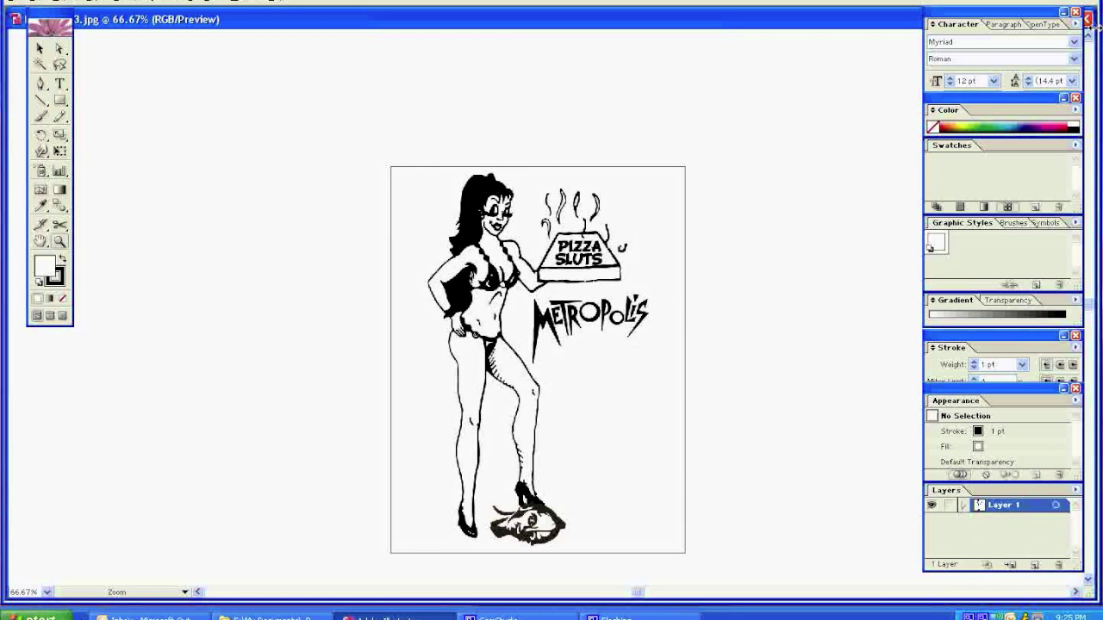
left_click(1087, 20)
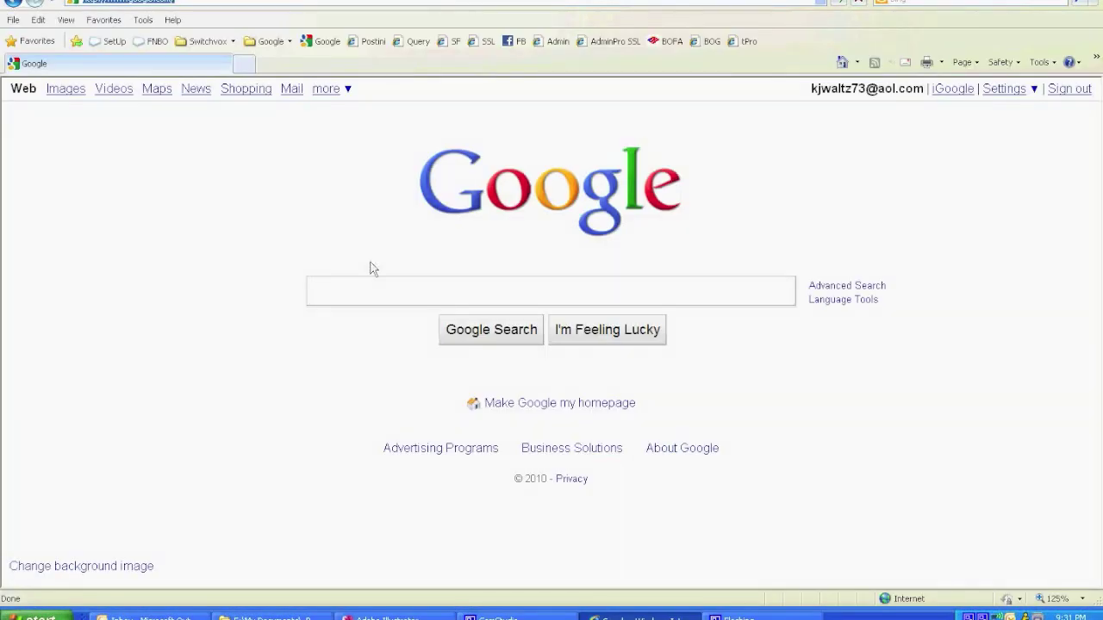
type("www.burnin")
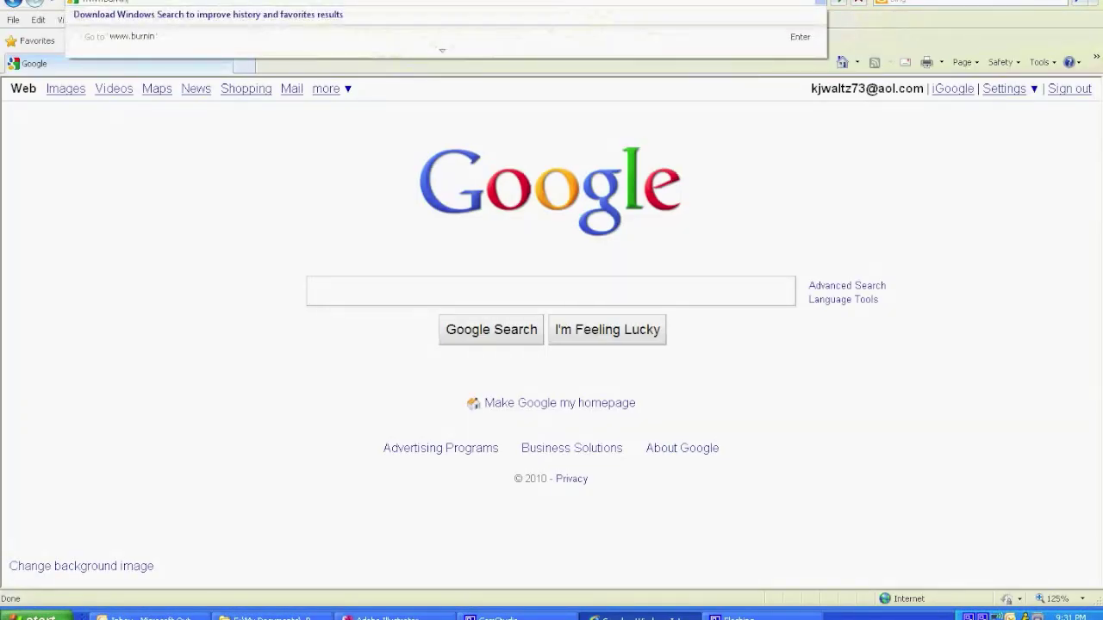
type("gman.com")
key("Return")
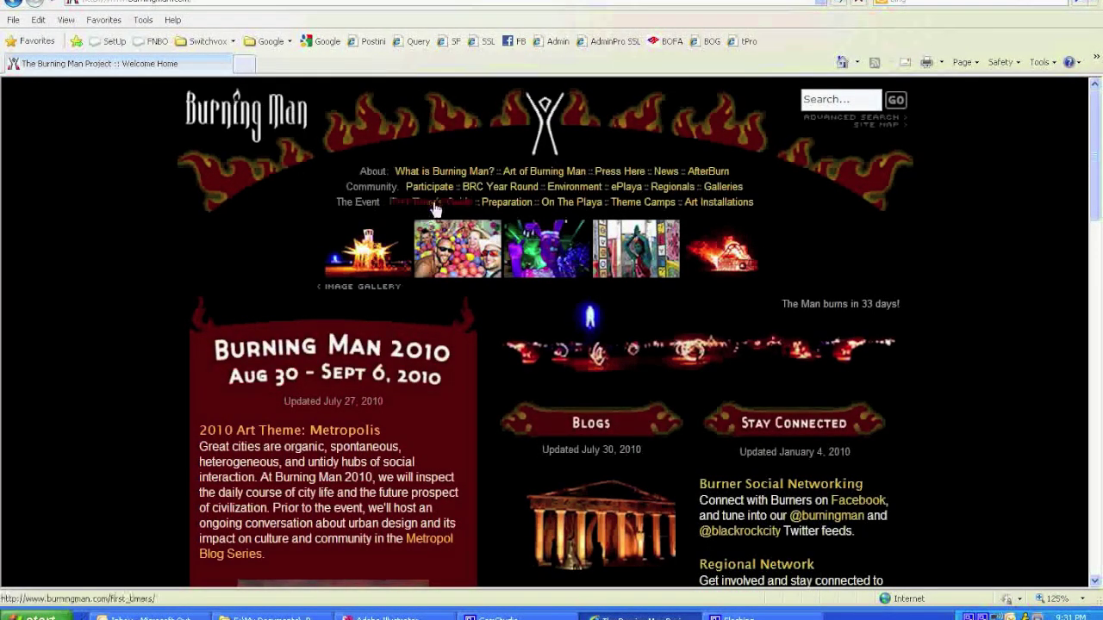
right_click(544, 125)
left_click(631, 215)
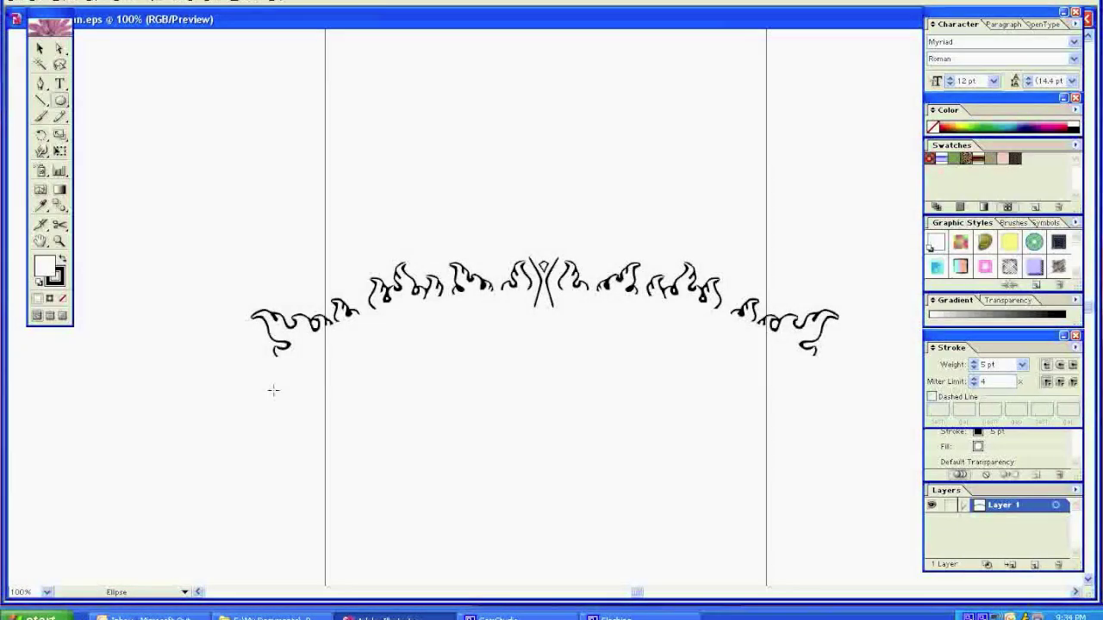
Draw a wide oval, move it up beneath the flame arc, and start a text area inside it.
left_click_drag(274, 388, 802, 535)
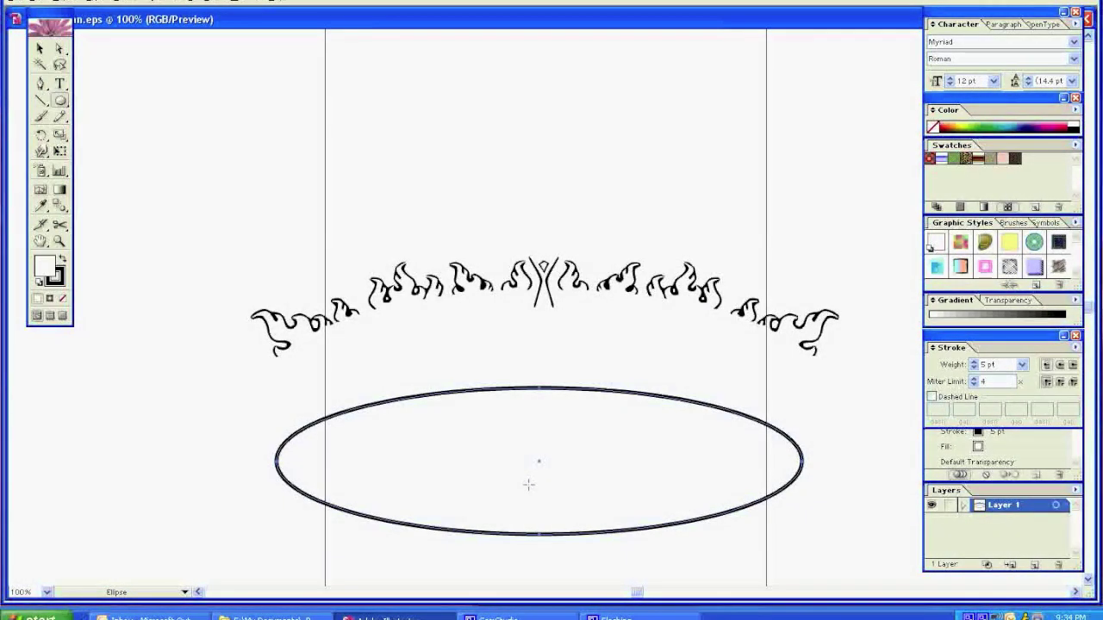
left_click(40, 52)
left_click(635, 387)
left_click_drag(632, 394, 639, 312)
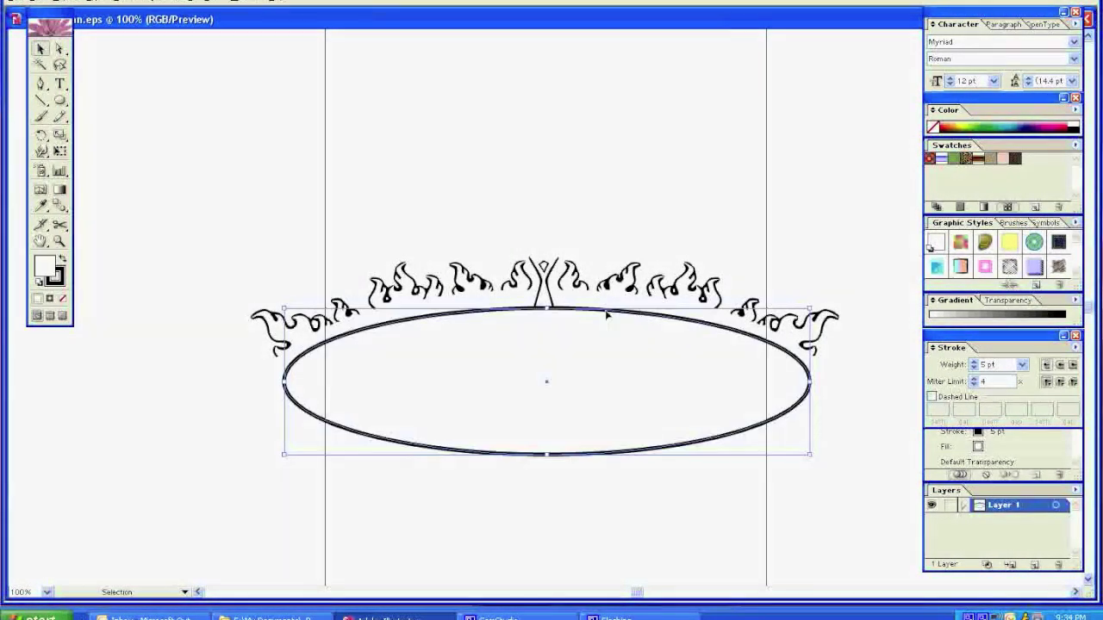
left_click(60, 85)
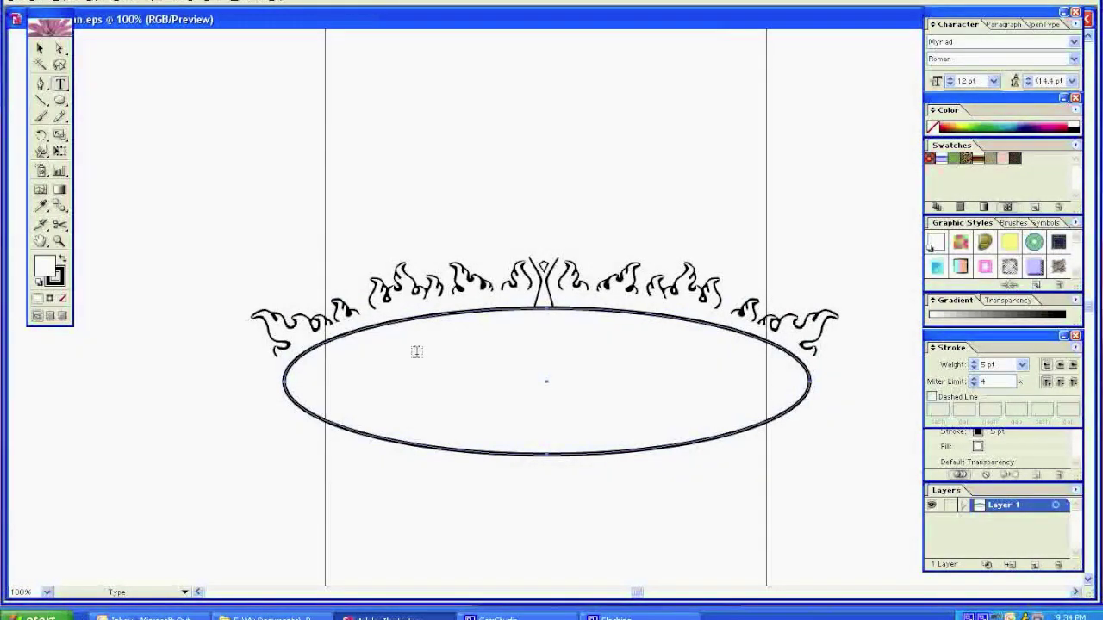
mouse_move(408, 351)
left_mouse_down()
mouse_move(670, 392)
mouse_move(706, 424)
left_mouse_up()
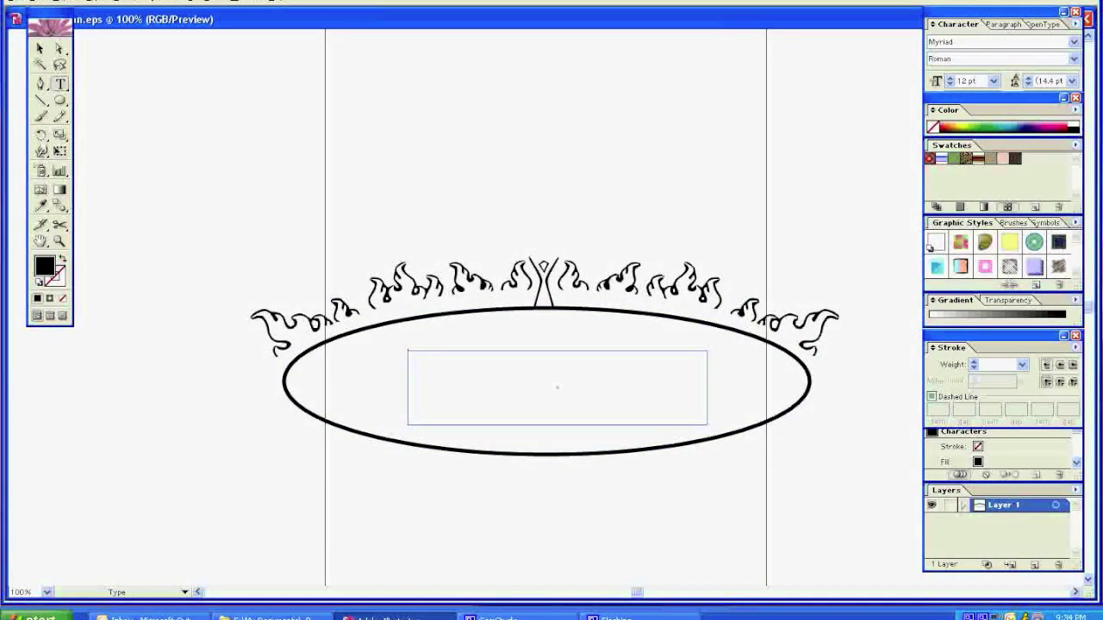
Type BRC in the oval and size it to 125 pt.
type("BRC")
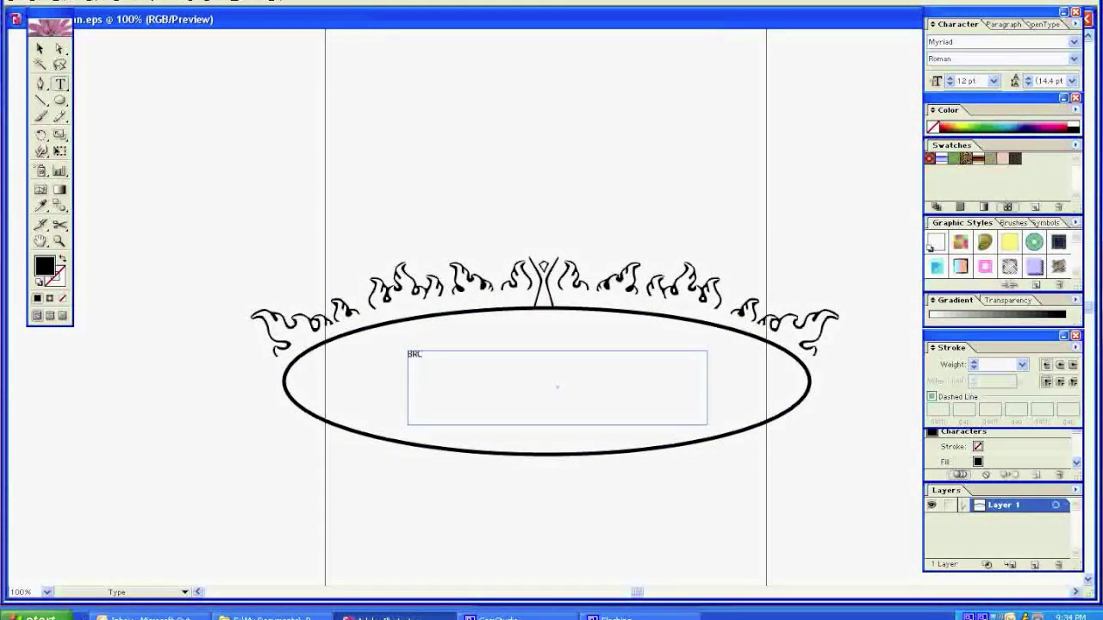
key("ctrl+a")
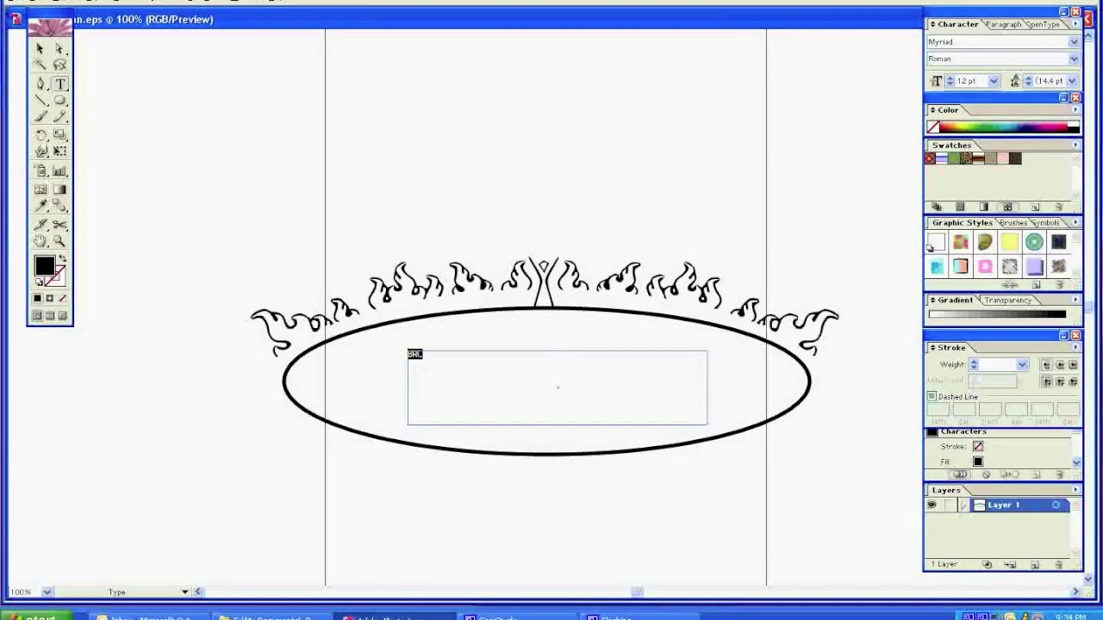
left_click(994, 80)
left_click(960, 268)
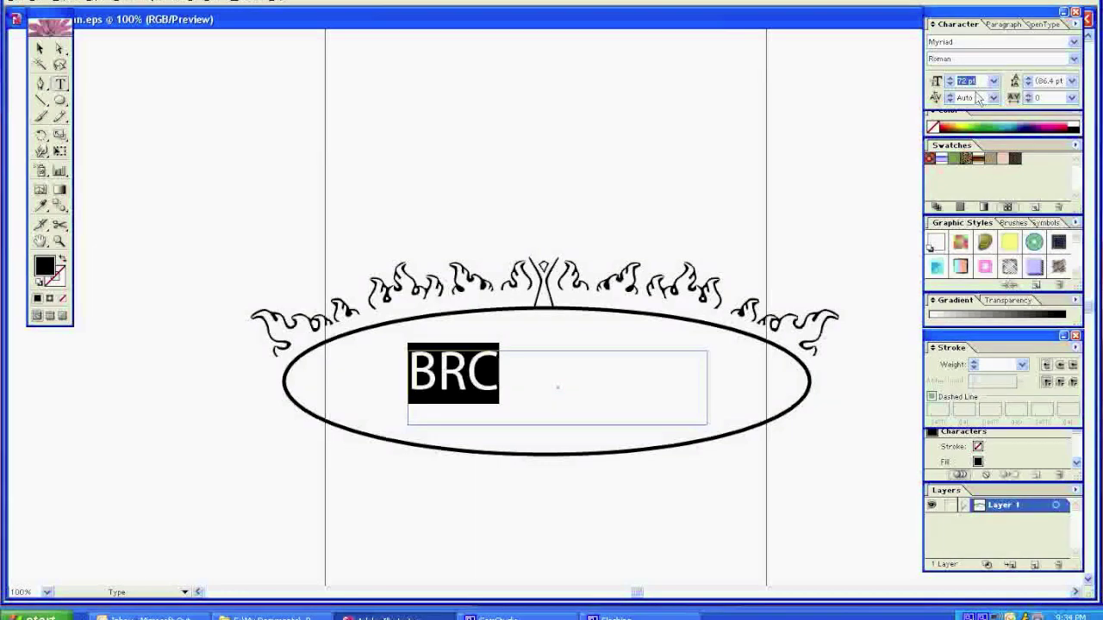
type("140")
key("Return")
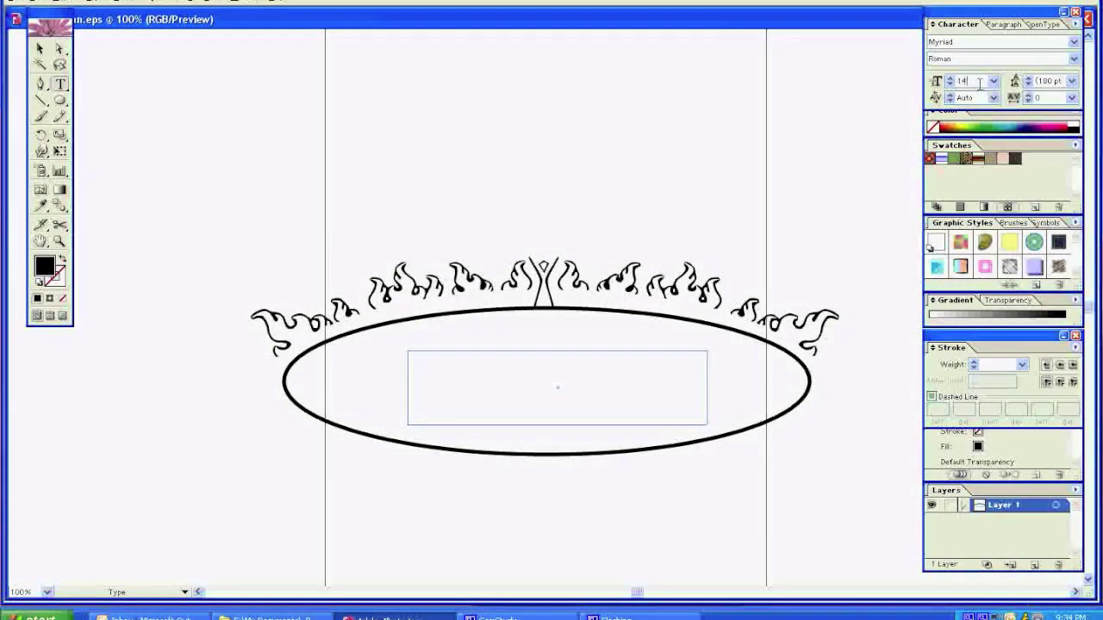
key("Return")
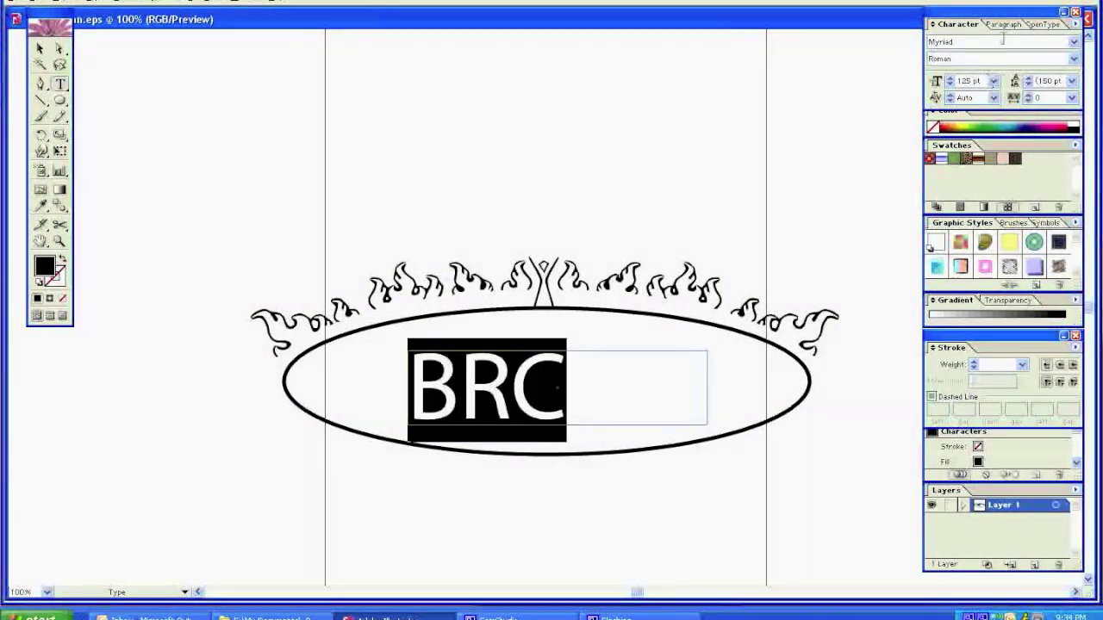
Set BRC to Times New Roman PS MT and centre it in the oval.
left_click(1073, 43)
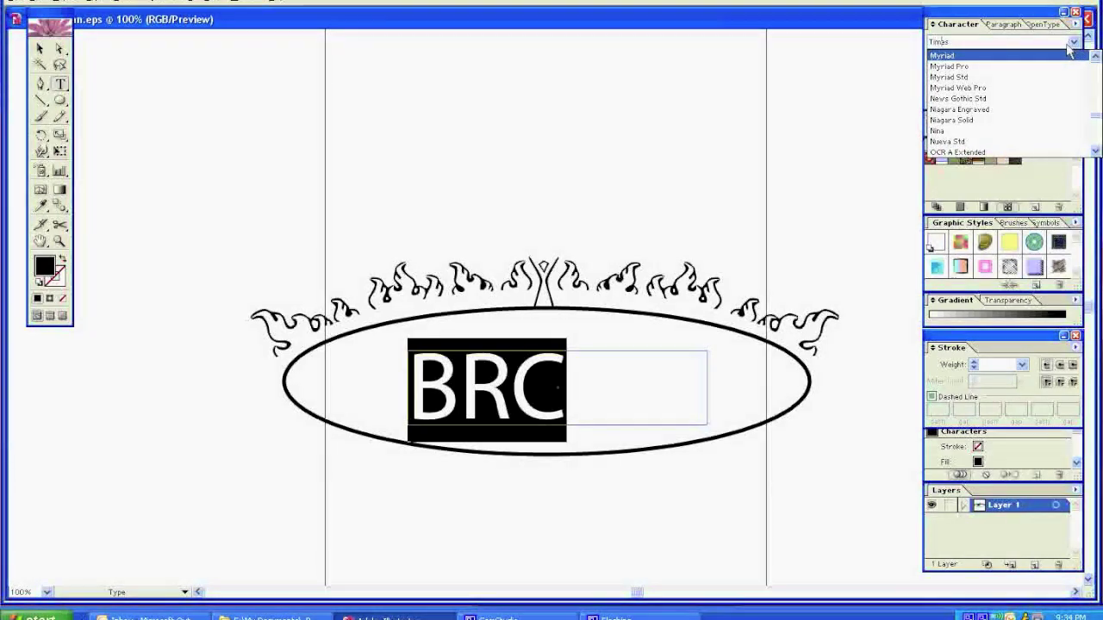
scroll(1008, 104, "down", 15)
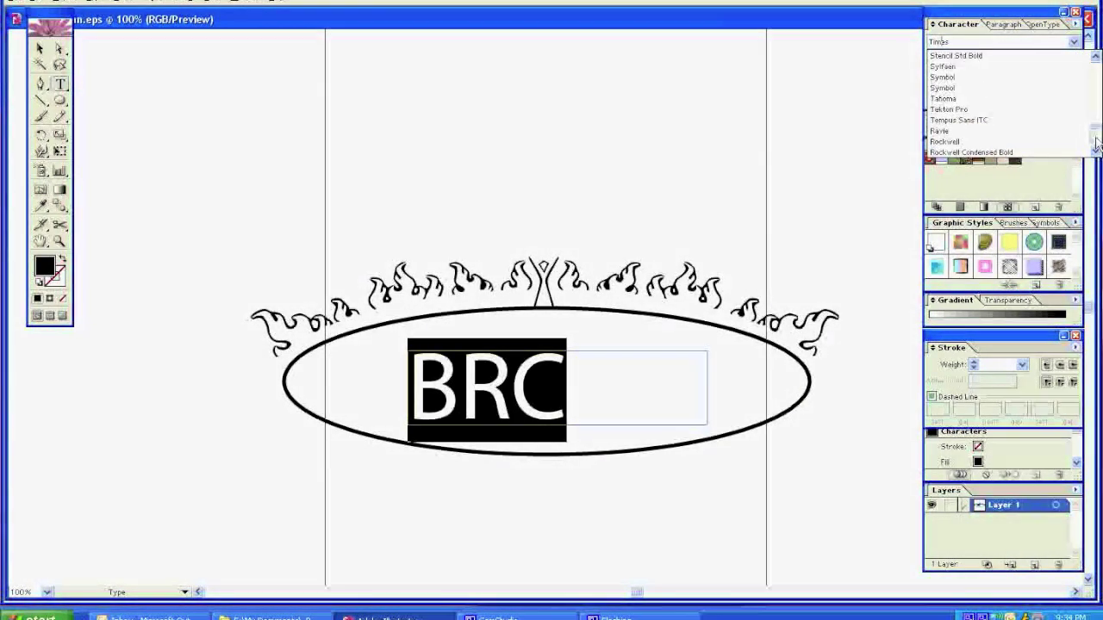
left_click(1028, 78)
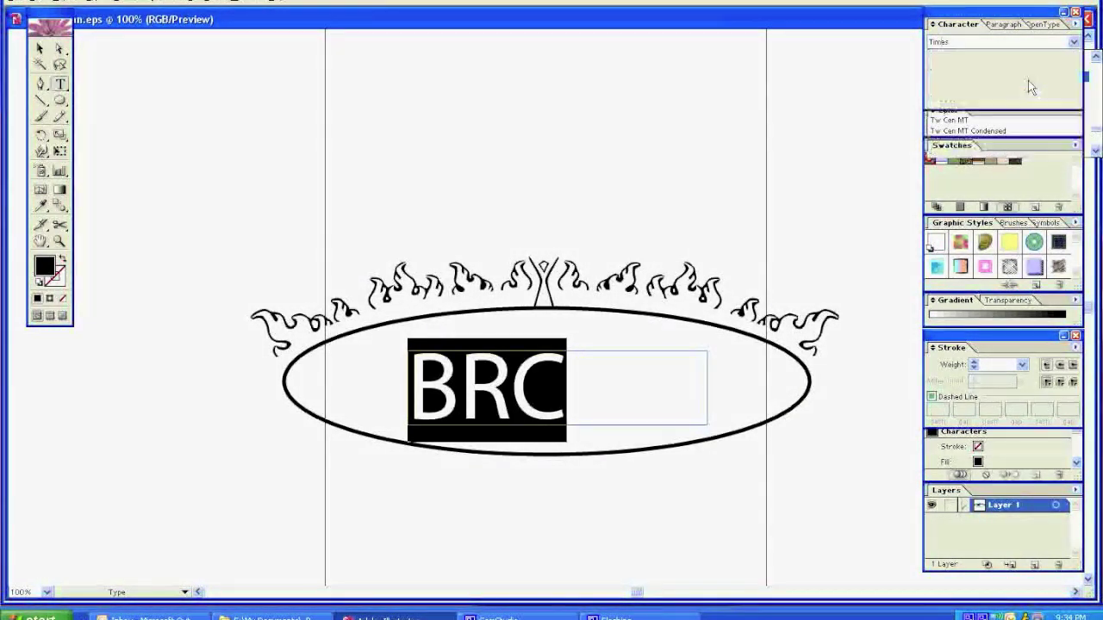
left_click(40, 49)
left_click_drag(495, 430, 549, 424)
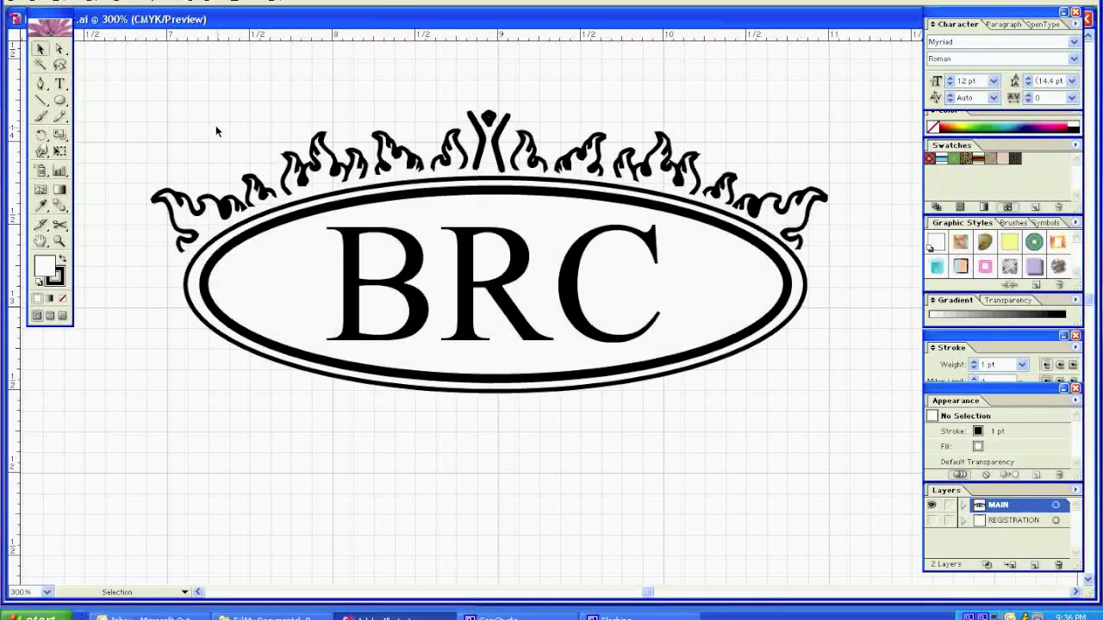
Shift the whole BRC flame-oval logo right and down, then deselect and zoom out.
left_click_drag(149, 86, 849, 413)
left_click_drag(510, 313, 524, 355)
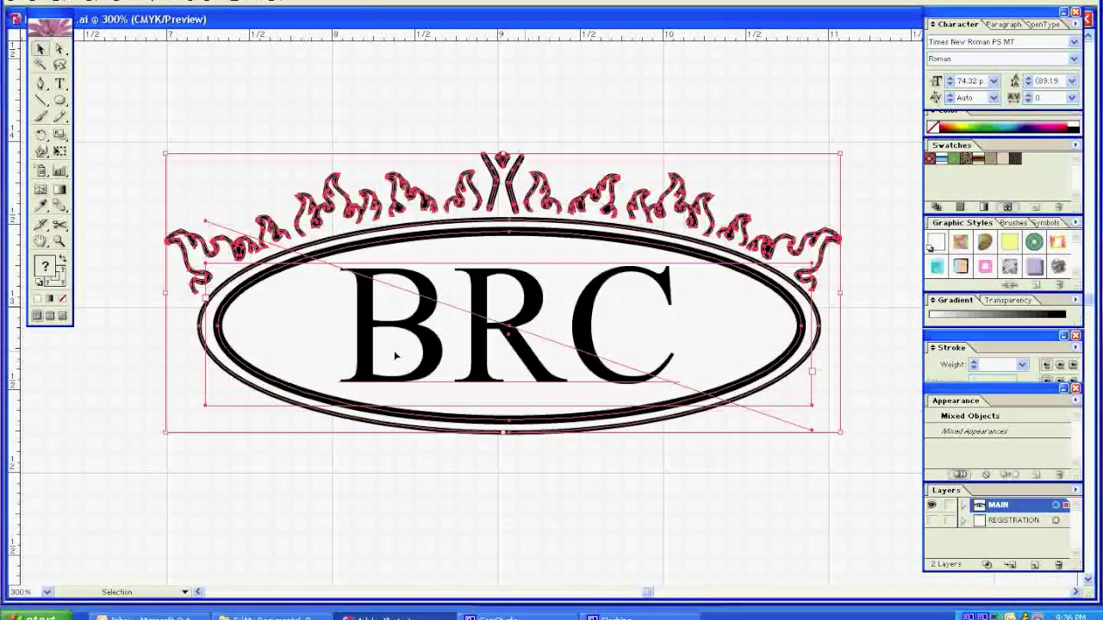
left_click(301, 520)
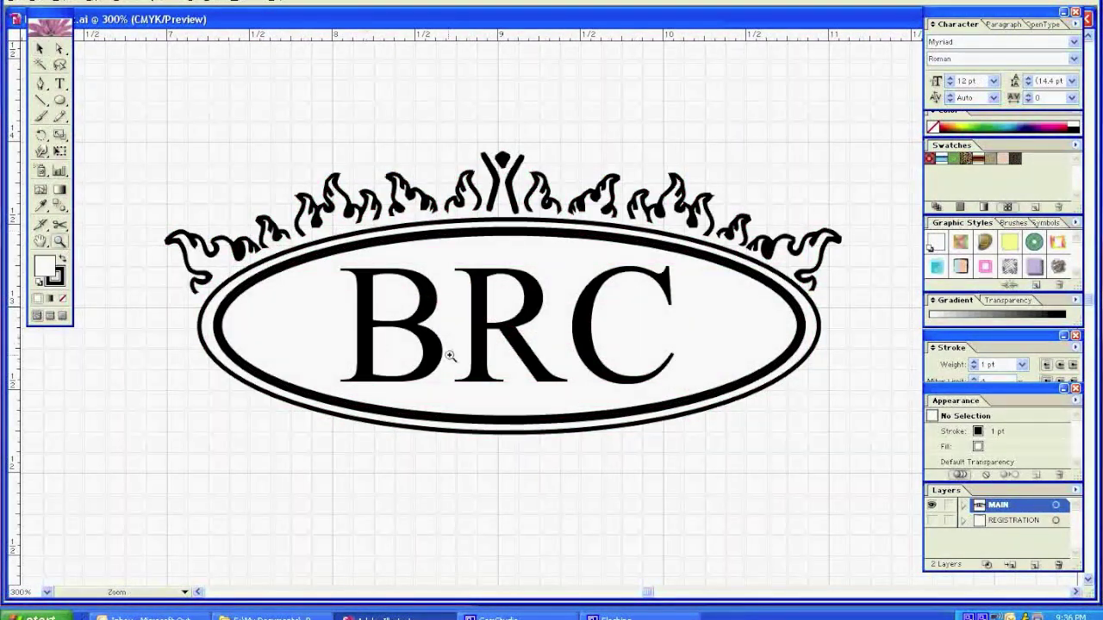
left_click(510, 316, "alt")
key("v")
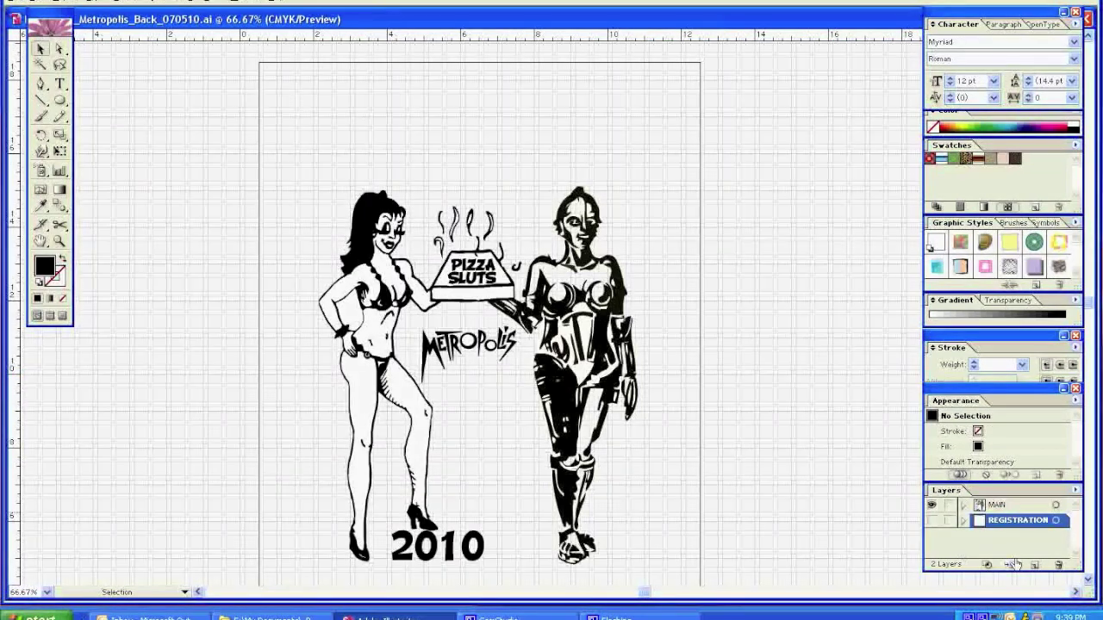
Show the REGISTRATION layer and replace the TITLE text with BURNING MAN JOB.
left_click(933, 521)
double_click(471, 94)
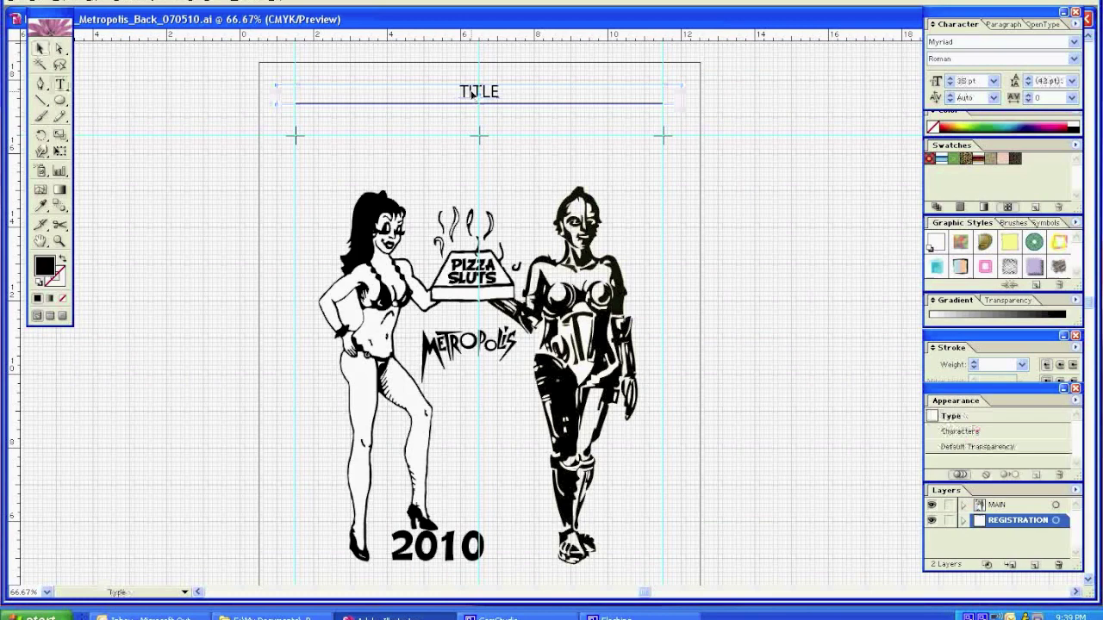
double_click(471, 93)
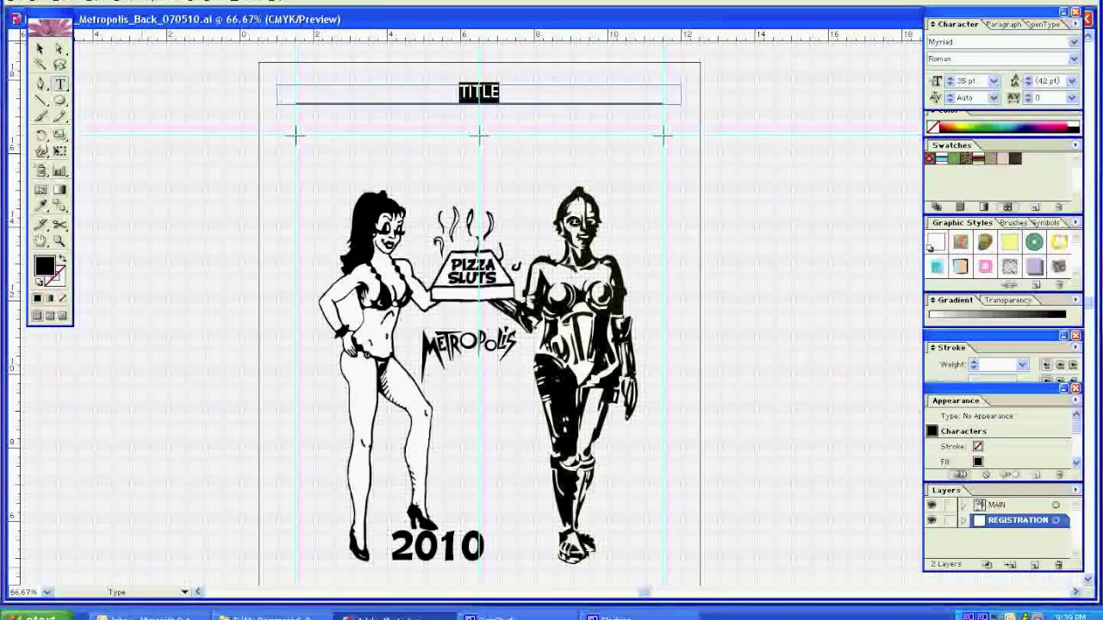
type("BURNING MAN JOB")
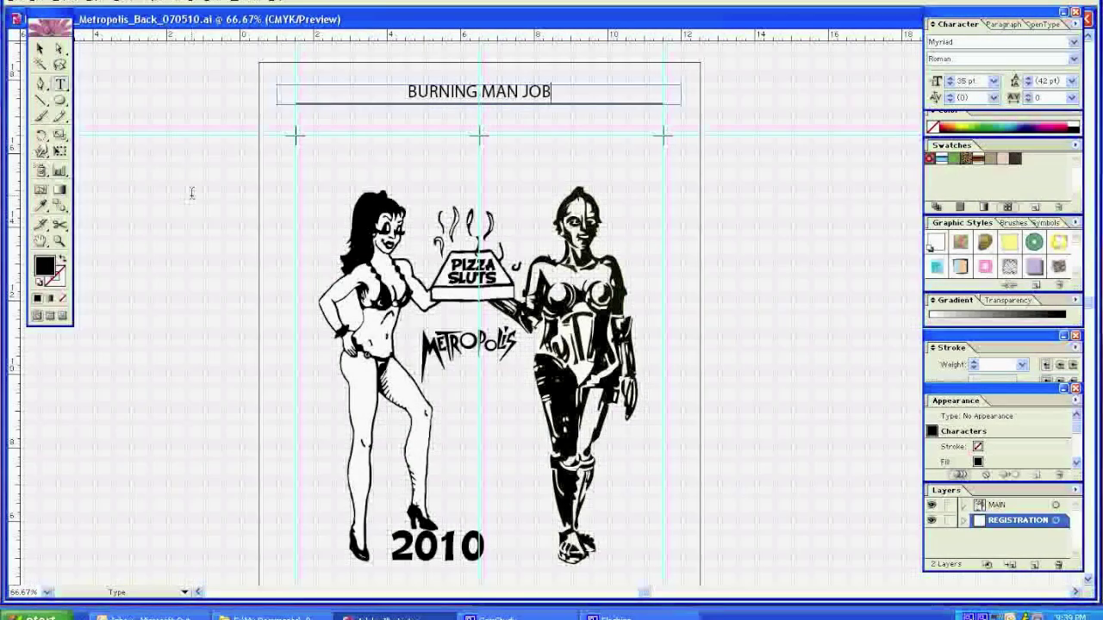
left_click(13, 2)
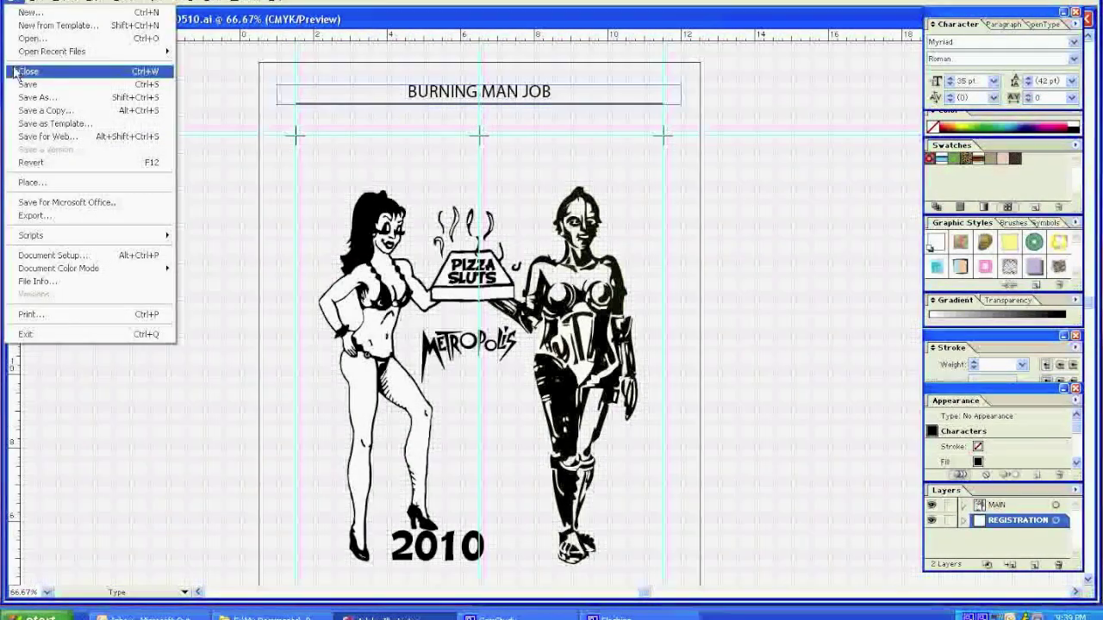
Print the Metropolis design using the TSHIRT quick set: Super B 13x19 transparency film, Best quality.
left_click(31, 316)
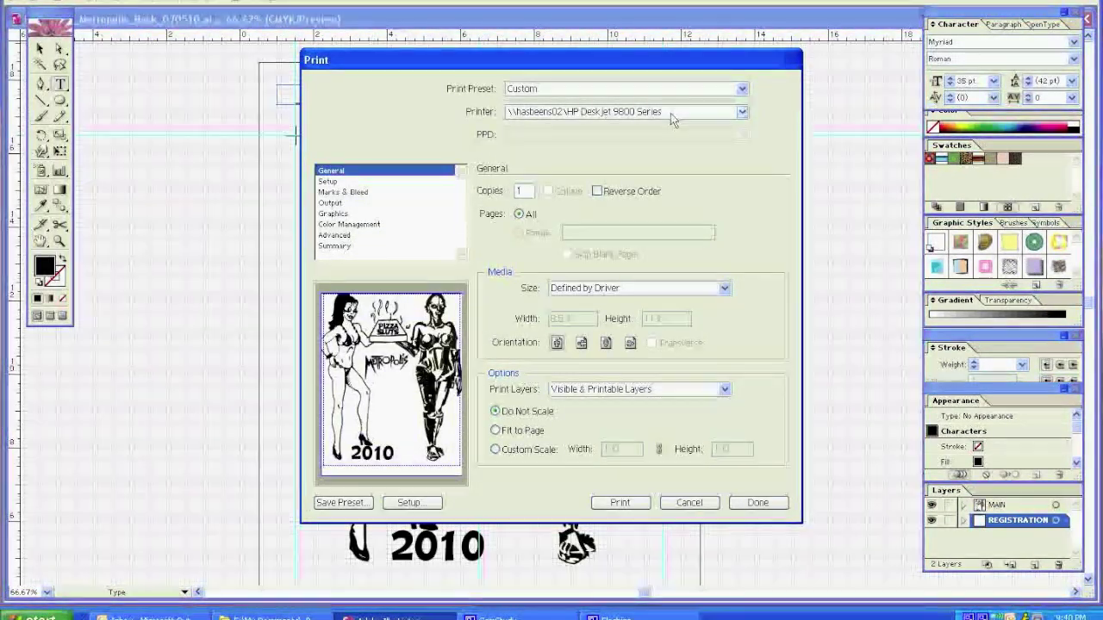
left_click(410, 504)
left_click(612, 206)
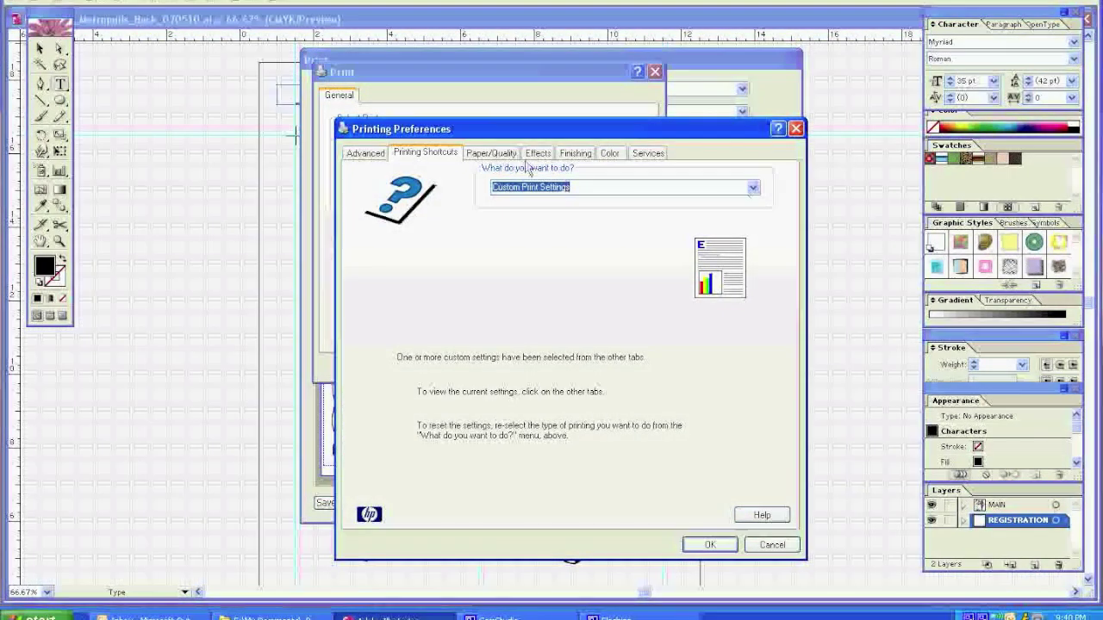
left_click(624, 188)
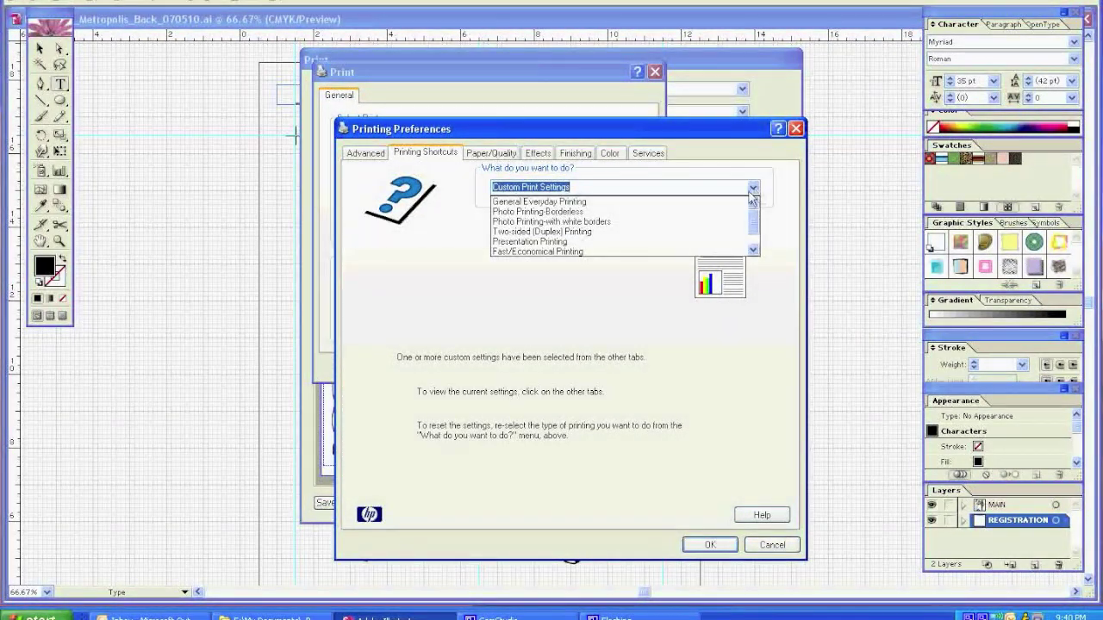
left_click(498, 153)
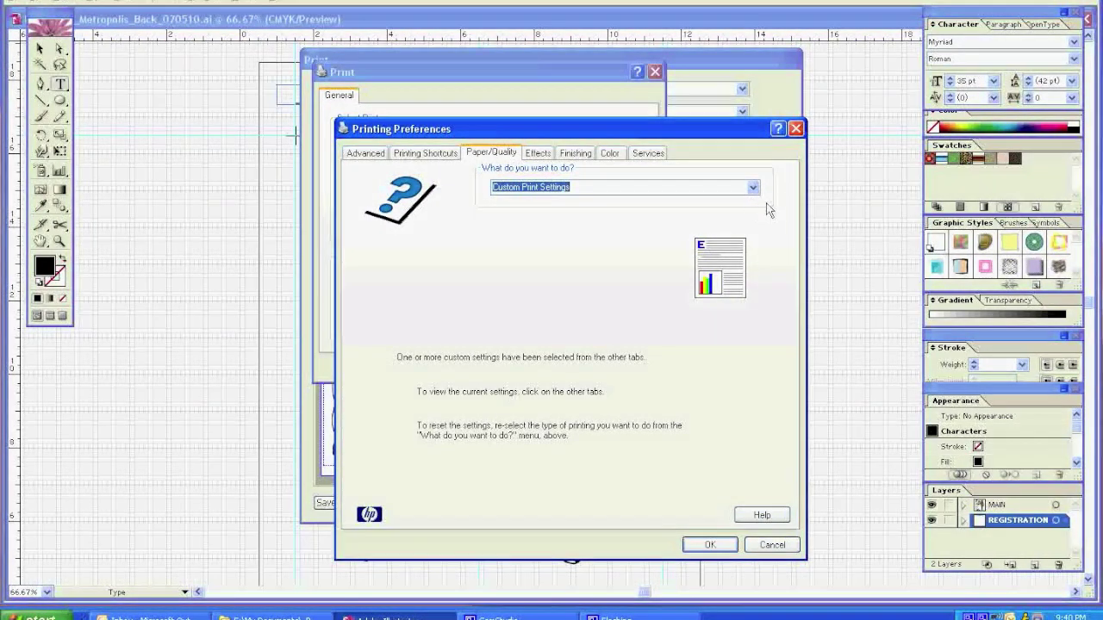
left_click(625, 189)
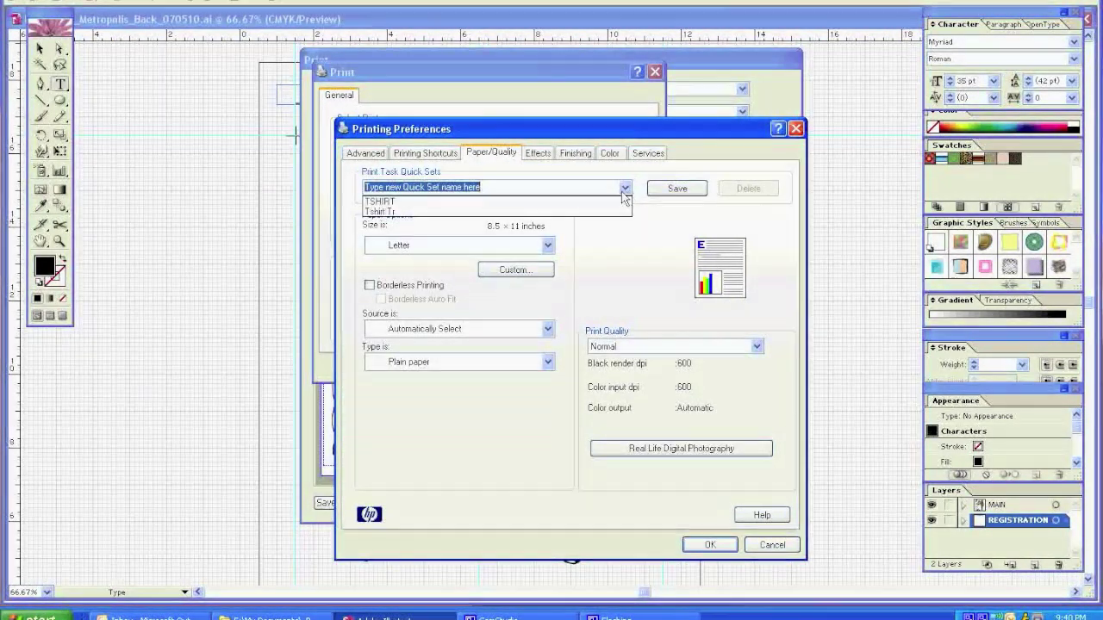
left_click(616, 201)
left_click(704, 546)
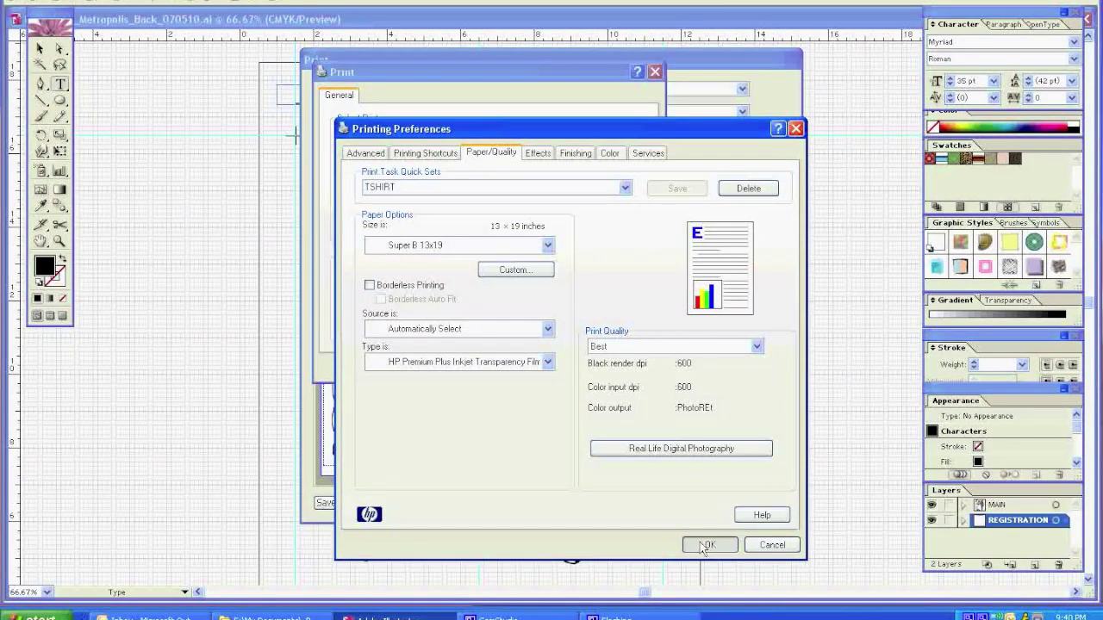
left_click(571, 367)
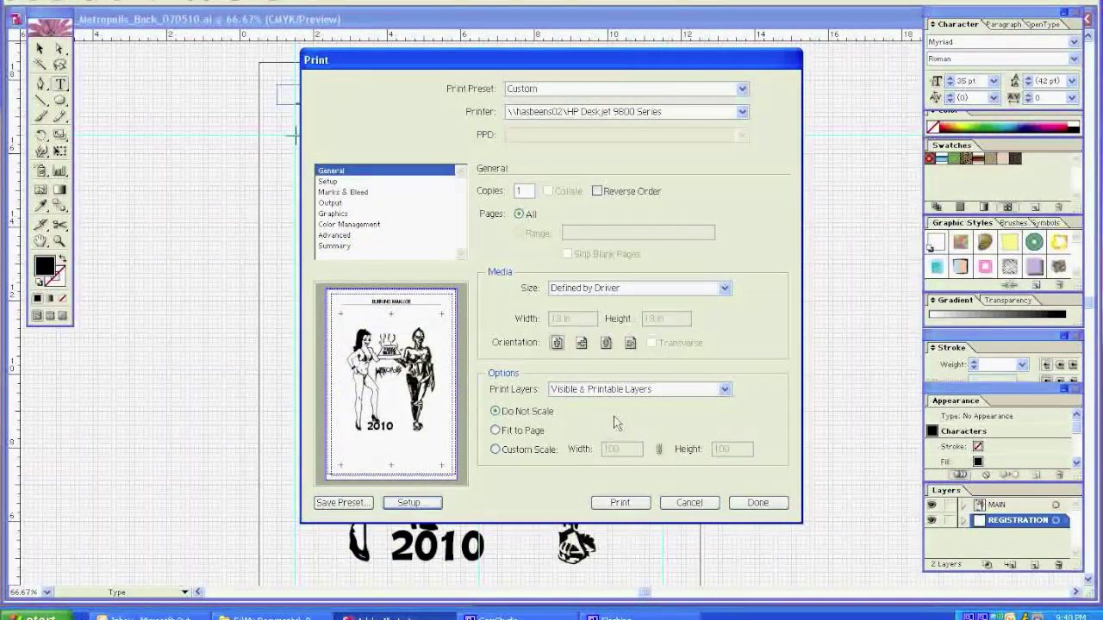
left_click(644, 504)
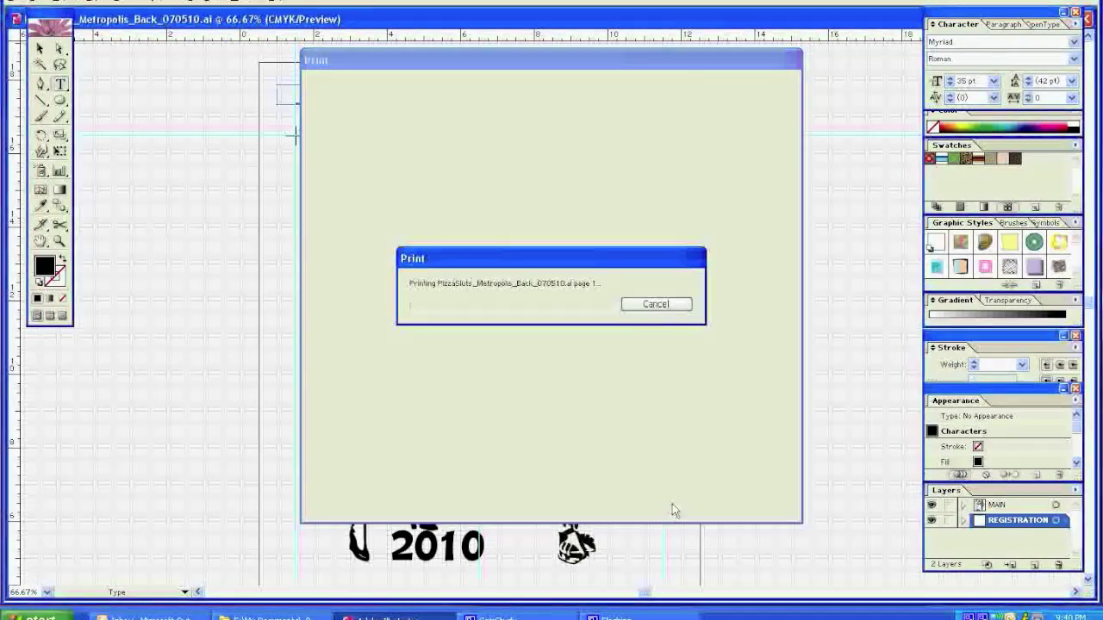